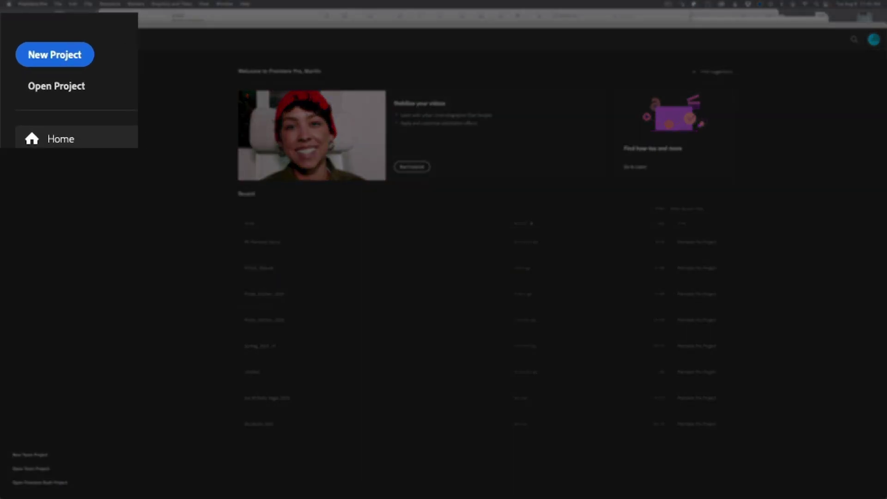
Step: Start a new project and name it "PK Premiere Demo"
{"action": "left_click", "coordinate": [59, 4]}
{"action": "mouse_move", "coordinate": [50, 15]}
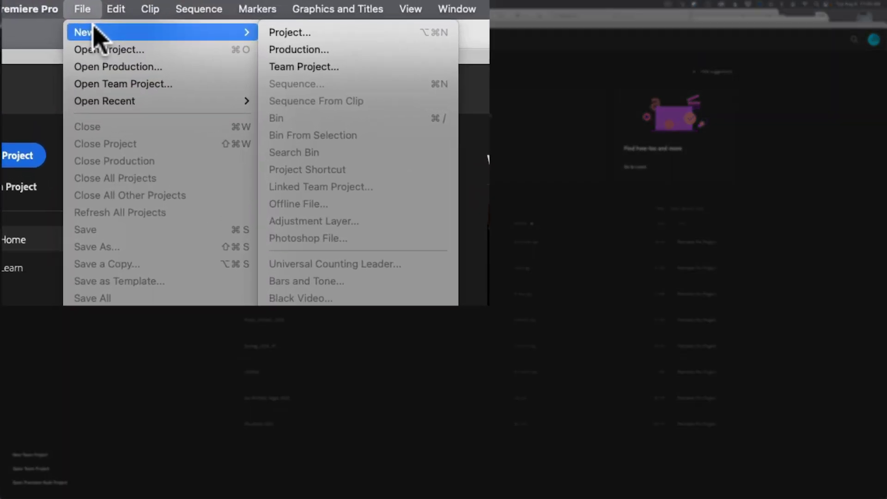
{"action": "left_click", "coordinate": [48, 50]}
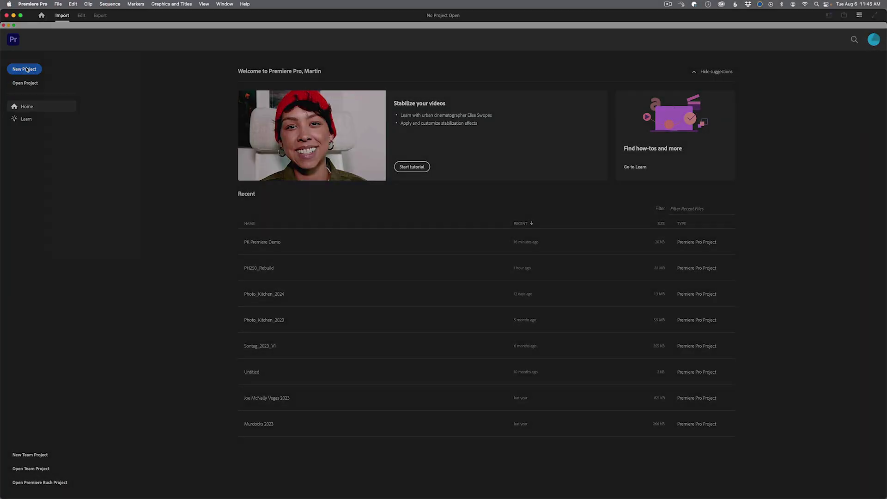
{"action": "left_click", "coordinate": [26, 69]}
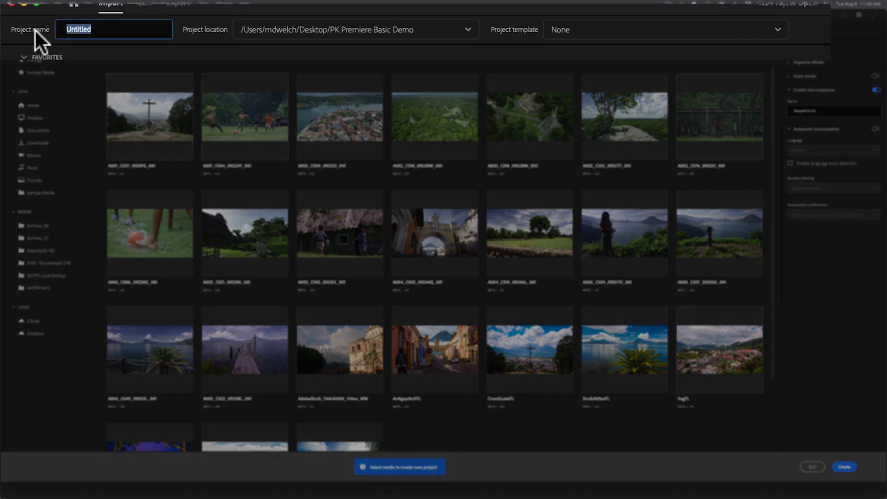
{"action": "left_click", "coordinate": [34, 32]}
{"action": "left_click", "coordinate": [252, 35]}
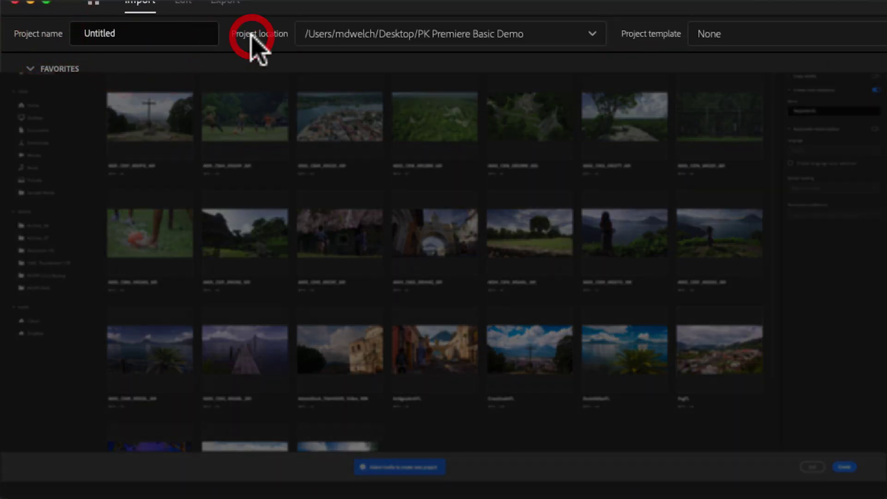
{"action": "left_click", "coordinate": [650, 36]}
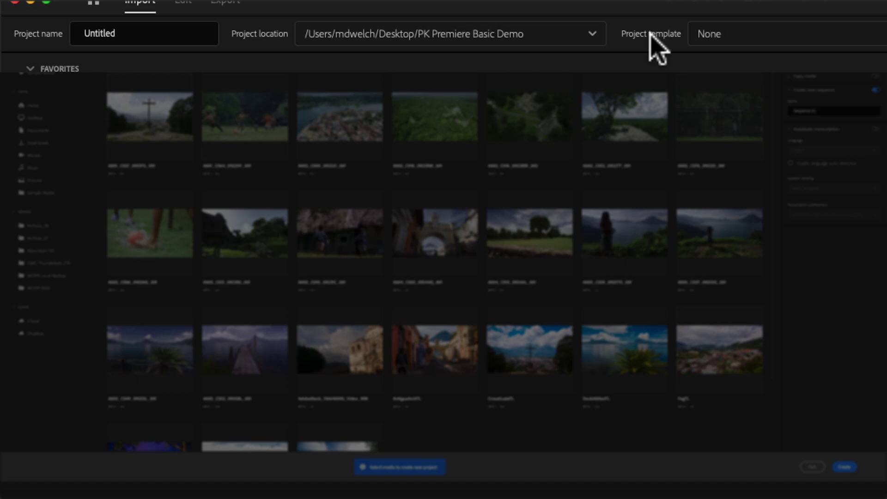
{"action": "left_click", "coordinate": [183, 34]}
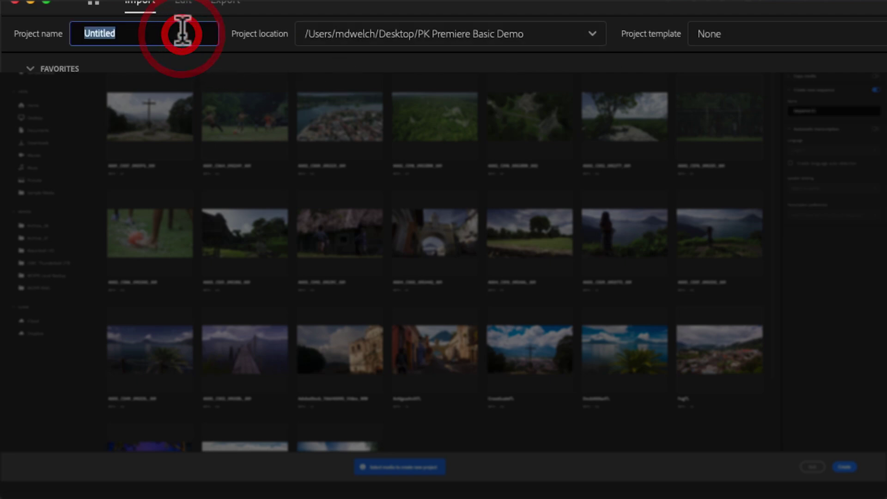
{"action": "type", "text": "PK Pre"}
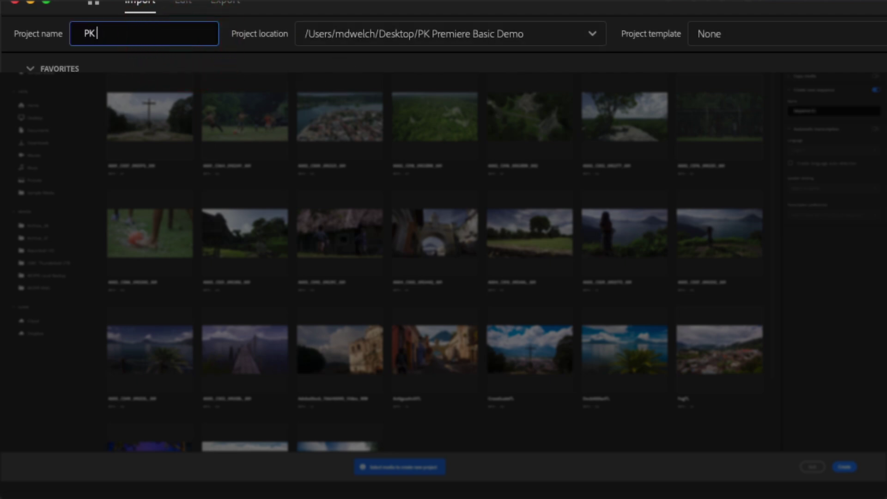
{"action": "type", "text": "miere Demo"}
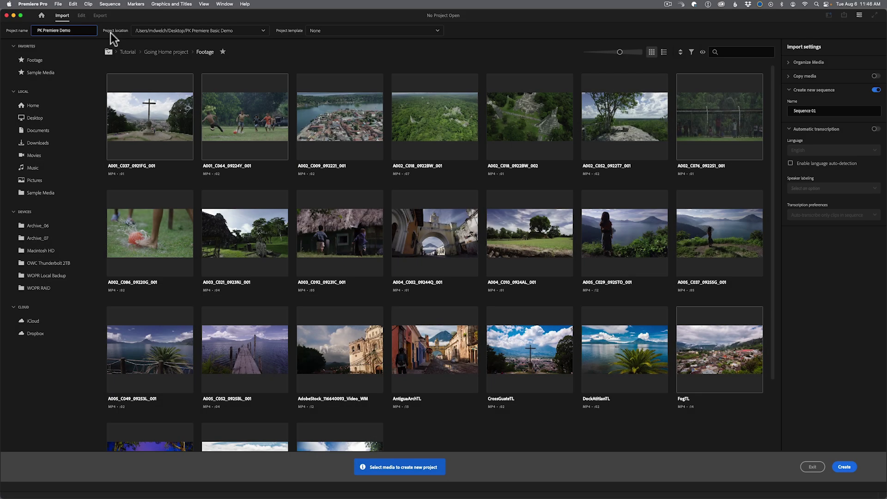
Step: Extend the project name with the year so it reads "PK Premiere Demo_2024"
{"action": "left_click", "coordinate": [75, 31]}
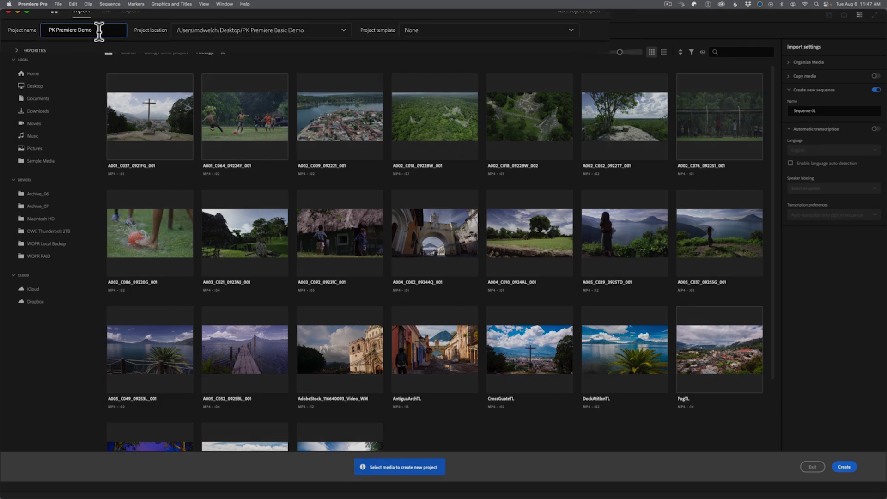
{"action": "type", "text": "_202"}
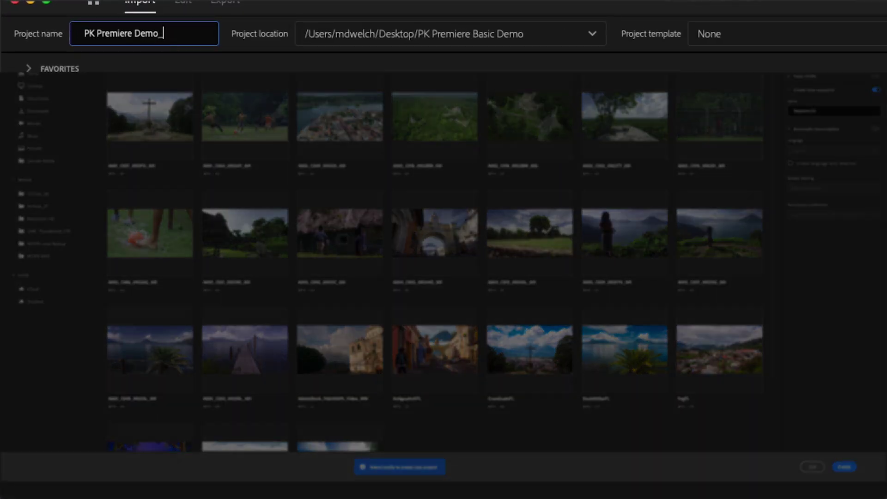
{"action": "type", "text": "4"}
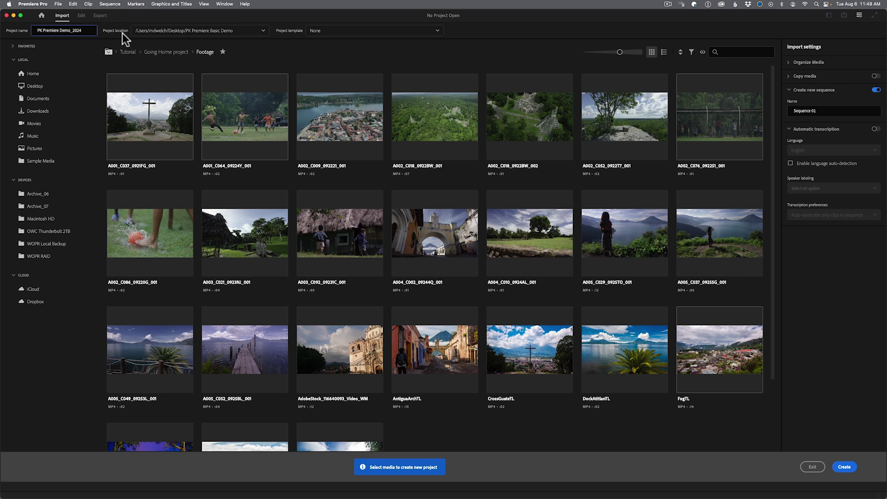
Step: Set the project location to the PK Premiere Basic Demo folder on the Desktop and create the project without selecting media
{"action": "left_click", "coordinate": [261, 31]}
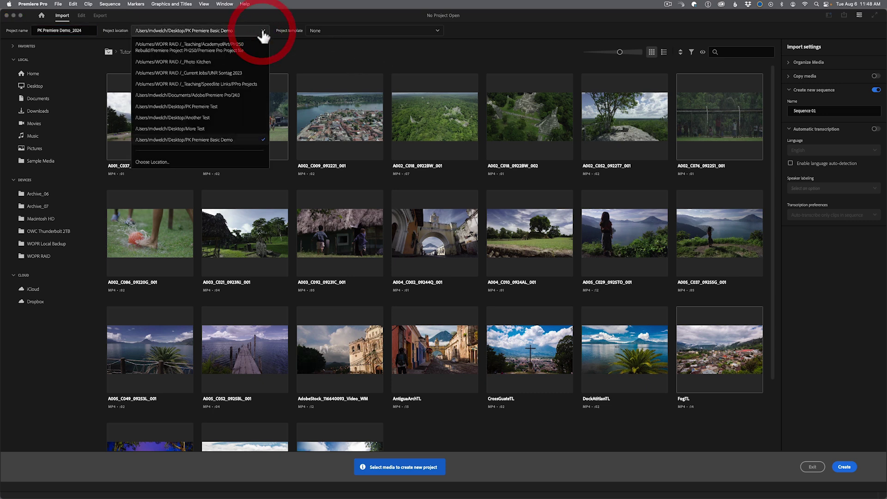
{"action": "left_click", "coordinate": [159, 163]}
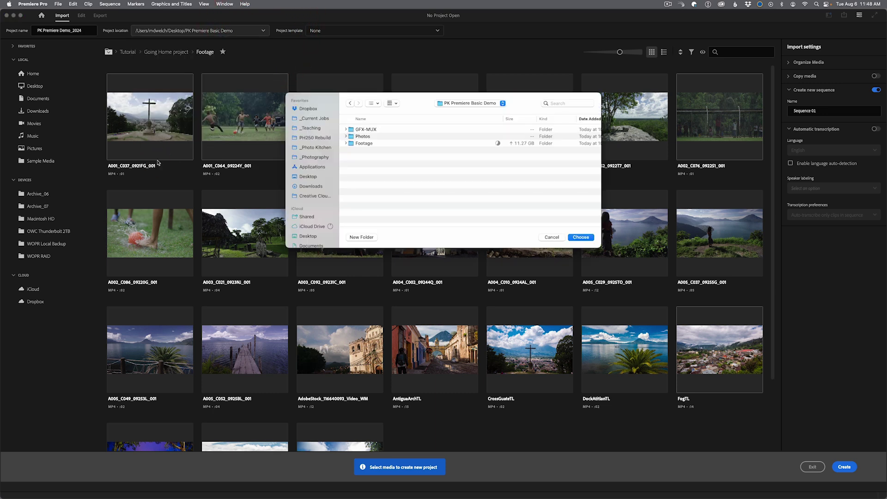
{"action": "left_click", "coordinate": [454, 103]}
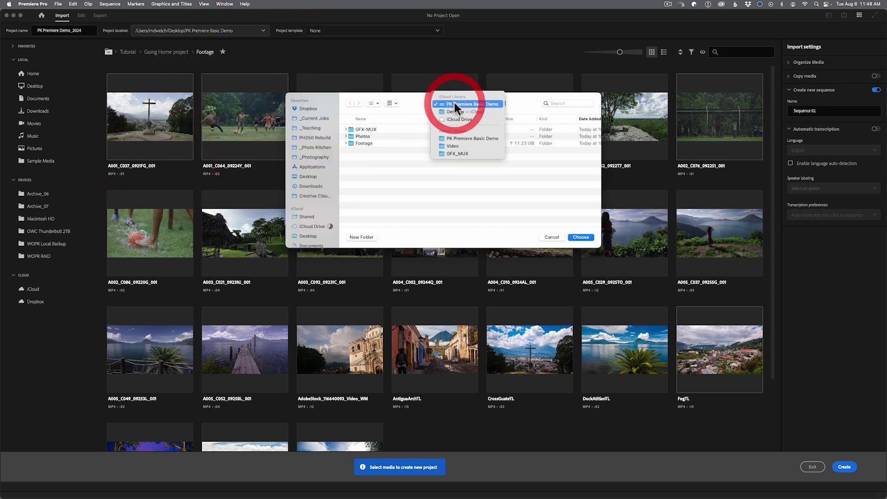
{"action": "left_click", "coordinate": [451, 112]}
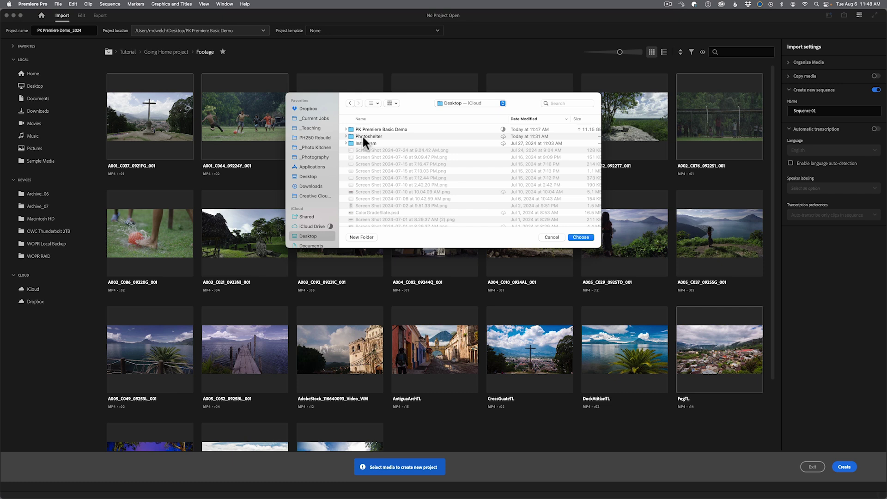
{"action": "left_click", "coordinate": [386, 130]}
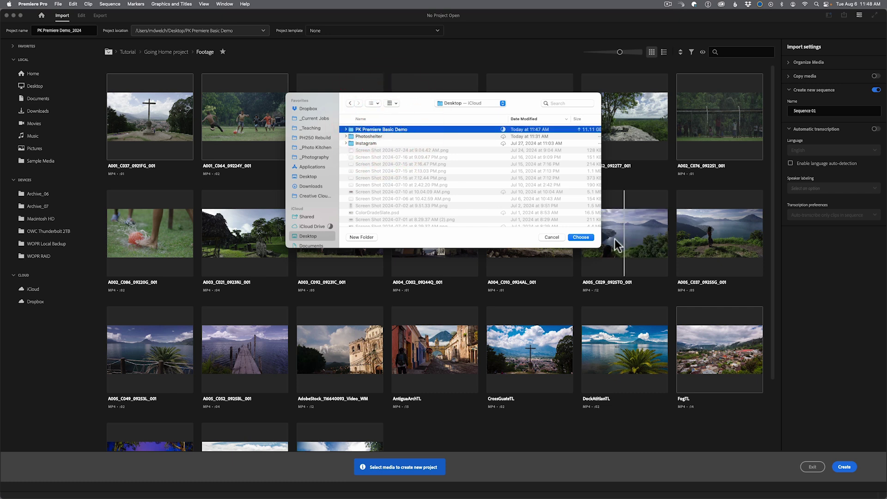
{"action": "left_click", "coordinate": [581, 237]}
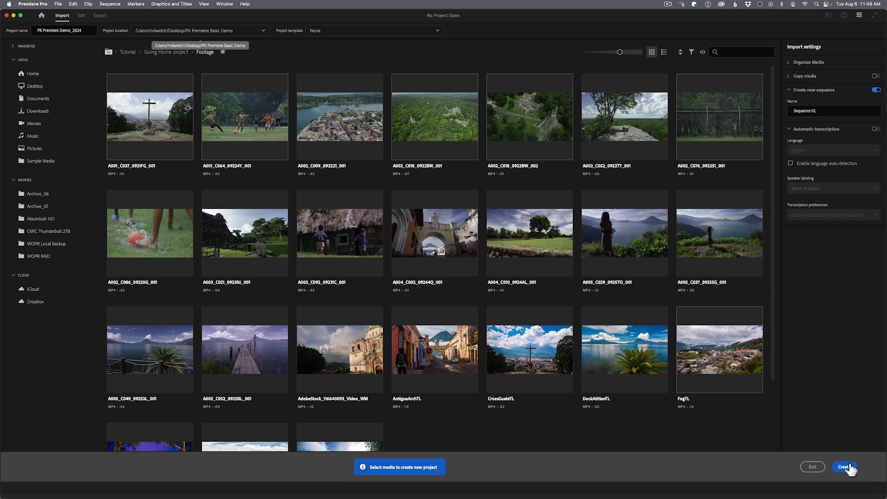
{"action": "left_click", "coordinate": [845, 467]}
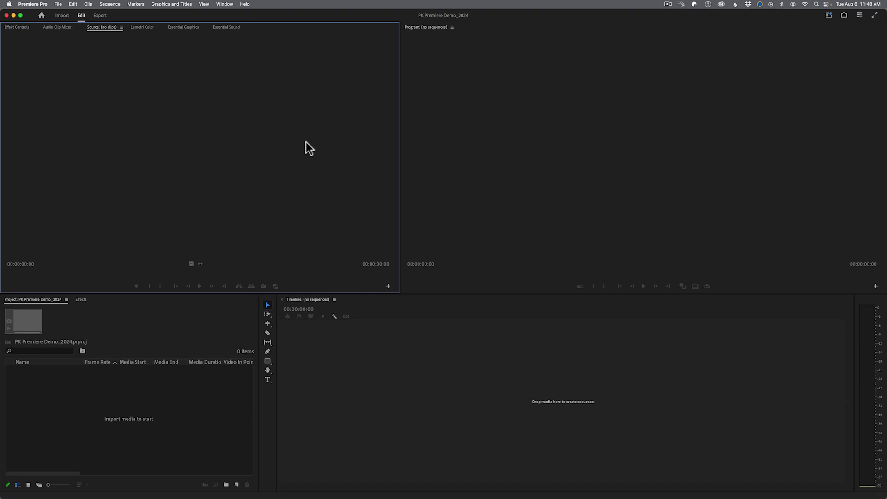
Step: Activate the workspace panels in turn, view the Project panel maximized, and restore the normal layout
{"action": "left_click", "coordinate": [437, 134]}
{"action": "left_click", "coordinate": [394, 335]}
{"action": "left_click", "coordinate": [284, 183]}
{"action": "left_click", "coordinate": [72, 409]}
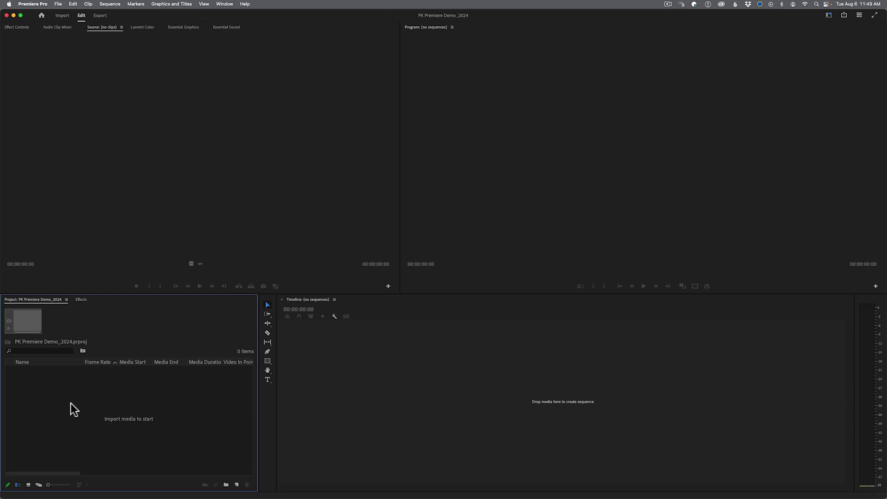
{"action": "key", "text": "grave"}
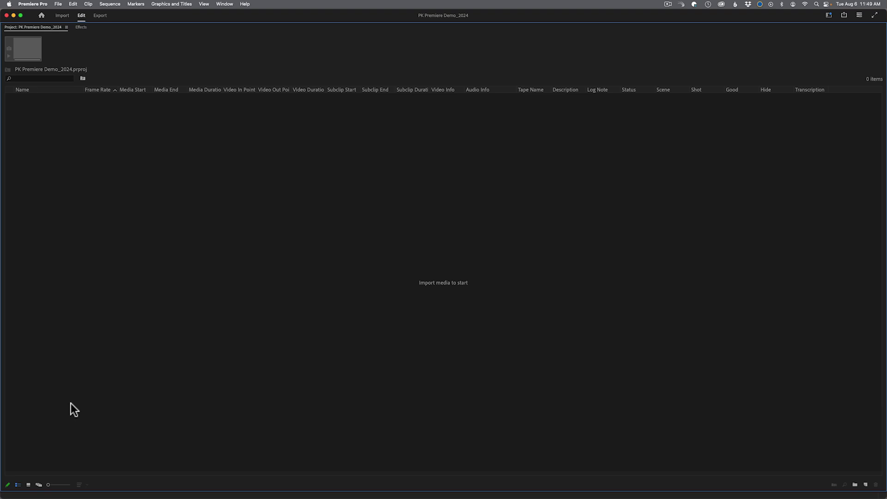
{"action": "key", "text": "grave"}
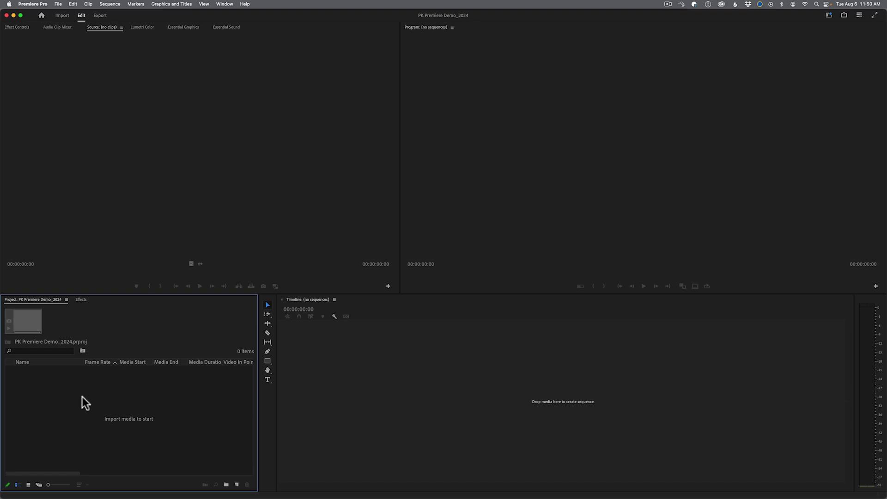
Step: Switch to Finder and examine the saved project file and the contents of the Photos, GFX-MUX and Footage folders
{"action": "key", "text": "super+Tab"}
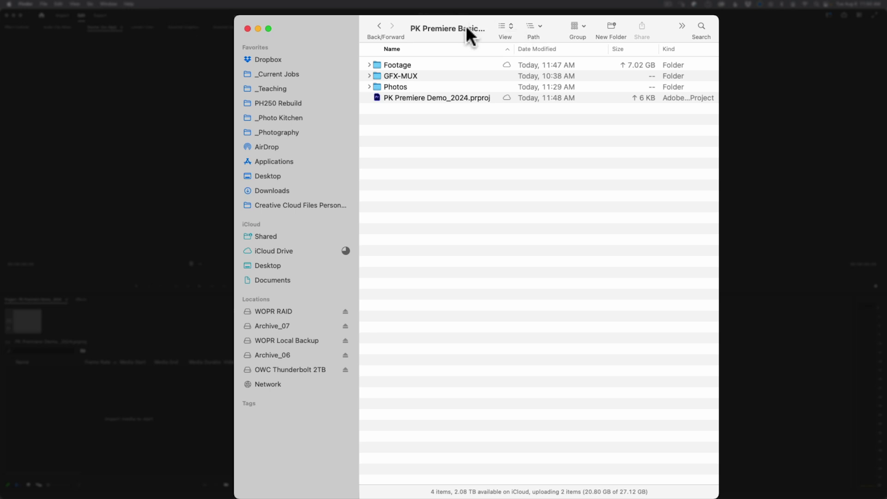
{"action": "left_click", "coordinate": [411, 97]}
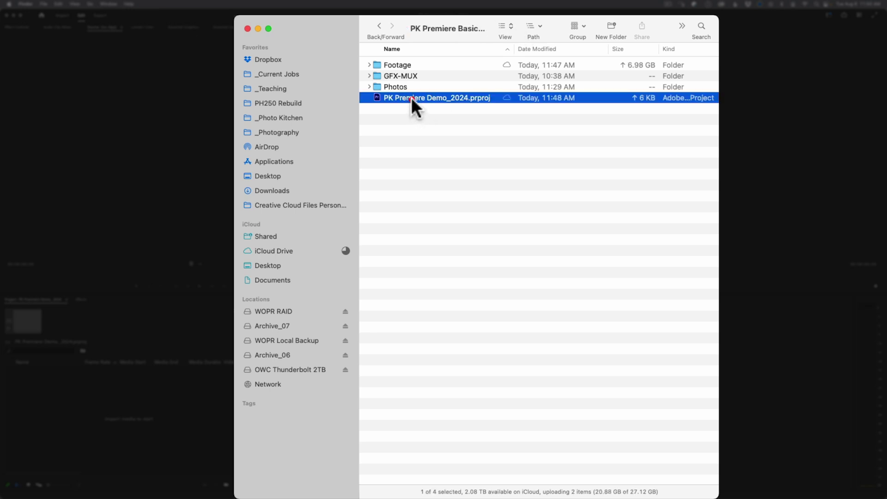
{"action": "left_click", "coordinate": [413, 122]}
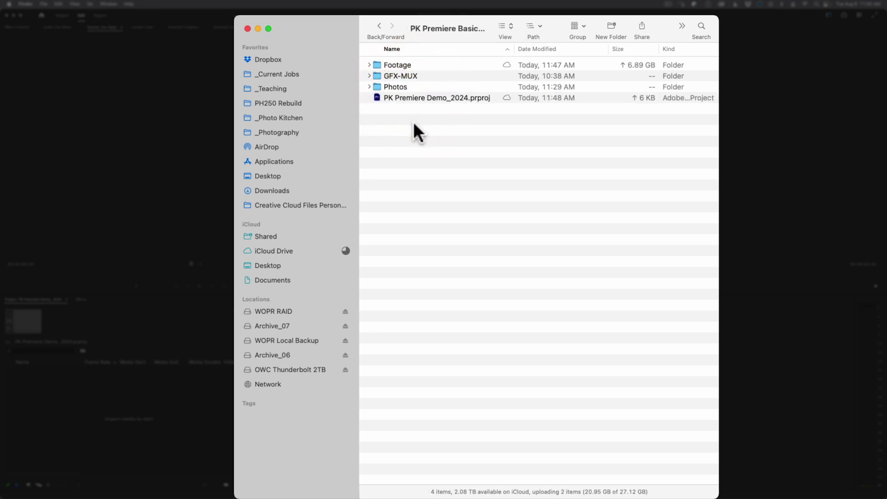
{"action": "left_click", "coordinate": [369, 88]}
{"action": "left_click", "coordinate": [369, 86]}
{"action": "left_click", "coordinate": [370, 75]}
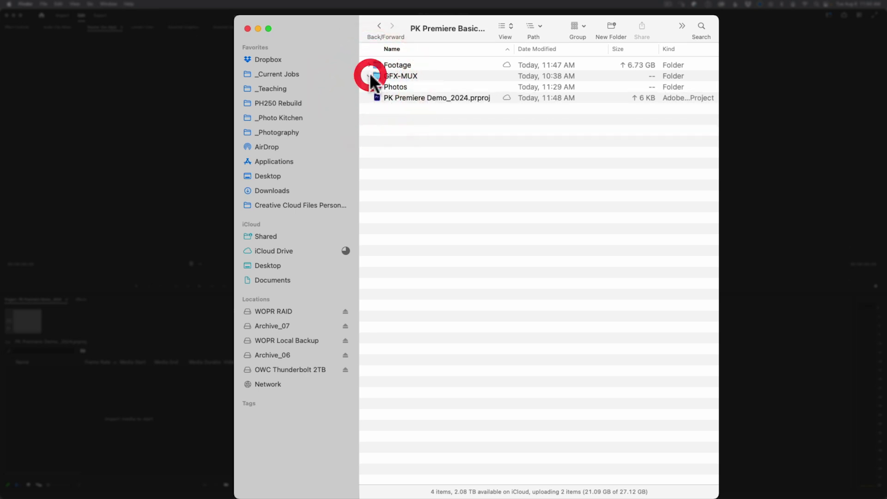
{"action": "left_click", "coordinate": [370, 75]}
{"action": "left_click", "coordinate": [369, 64]}
{"action": "left_click", "coordinate": [369, 65]}
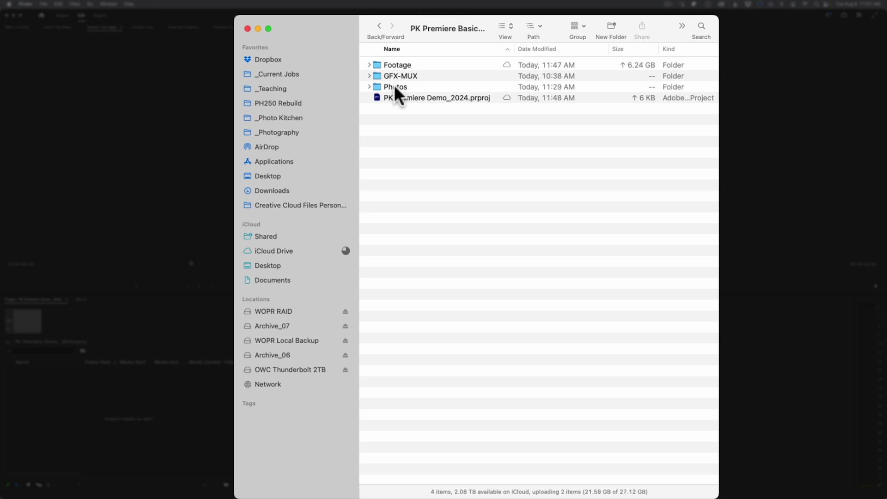
Step: Select the Footage, GFX-MUX and Photos folders in Finder and switch back to the Project panel in Premiere Pro
{"action": "left_click", "coordinate": [394, 85]}
{"action": "left_click", "coordinate": [395, 60], "text": "shift"}
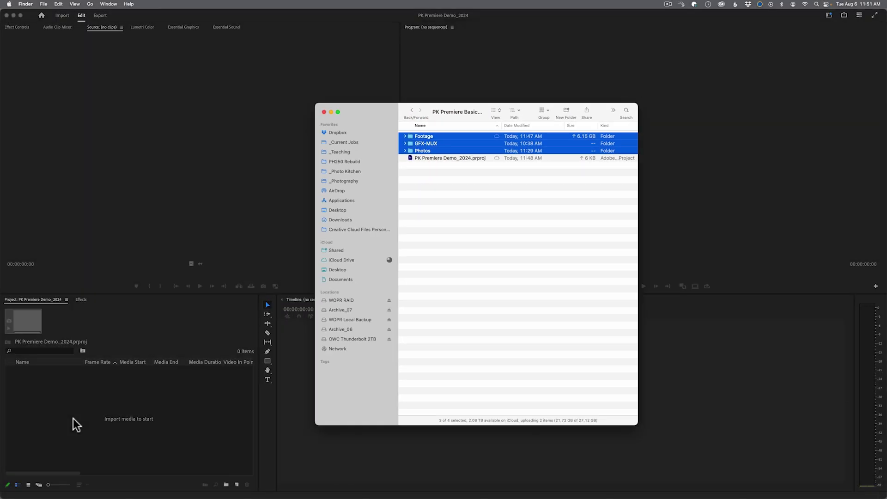
{"action": "left_click_drag", "start_coordinate": [418, 139], "coordinate": [456, 192]}
{"action": "left_click", "coordinate": [117, 381]}
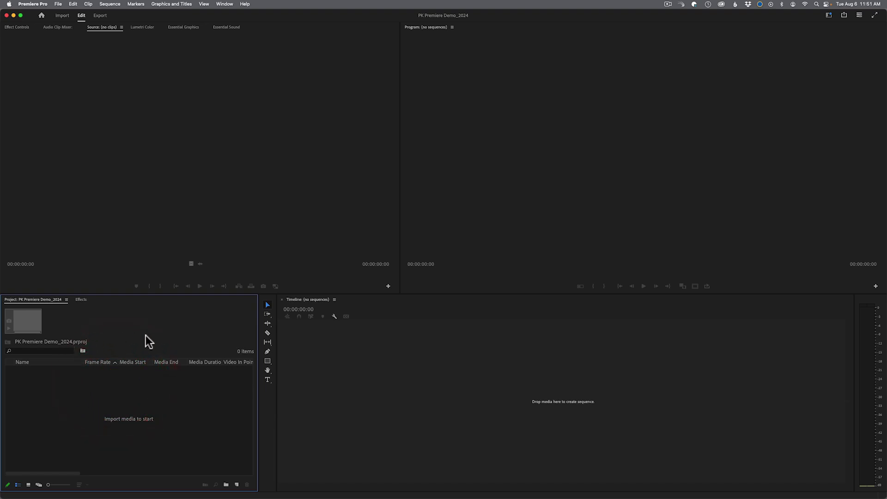
Step: Import the GFX-MUX, Photos and Footage folders from Desktop > PK Premiere Basic Demo into the project
{"action": "double_click", "coordinate": [71, 407]}
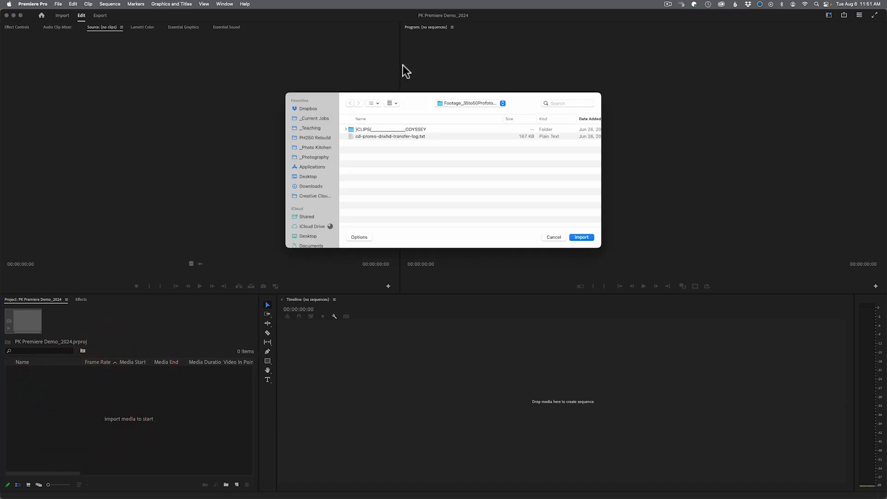
{"action": "left_click", "coordinate": [312, 176]}
{"action": "double_click", "coordinate": [376, 129]}
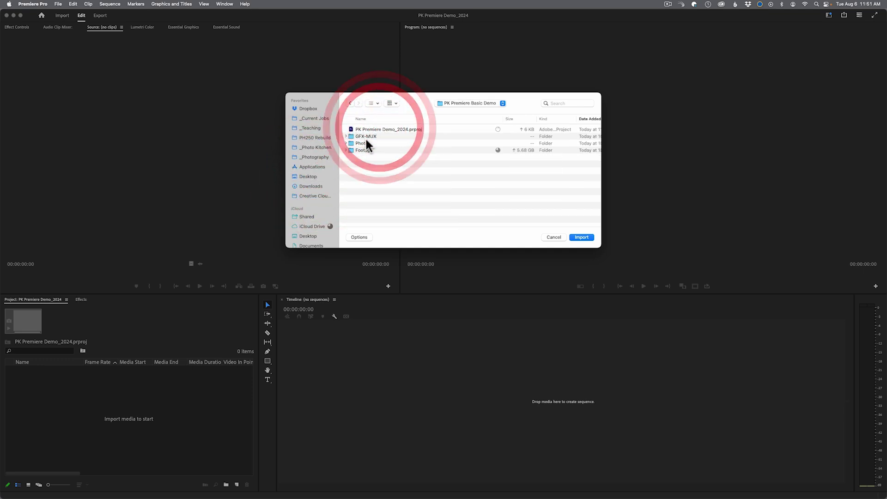
{"action": "left_click", "coordinate": [364, 135]}
{"action": "left_click", "coordinate": [362, 149], "text": "shift"}
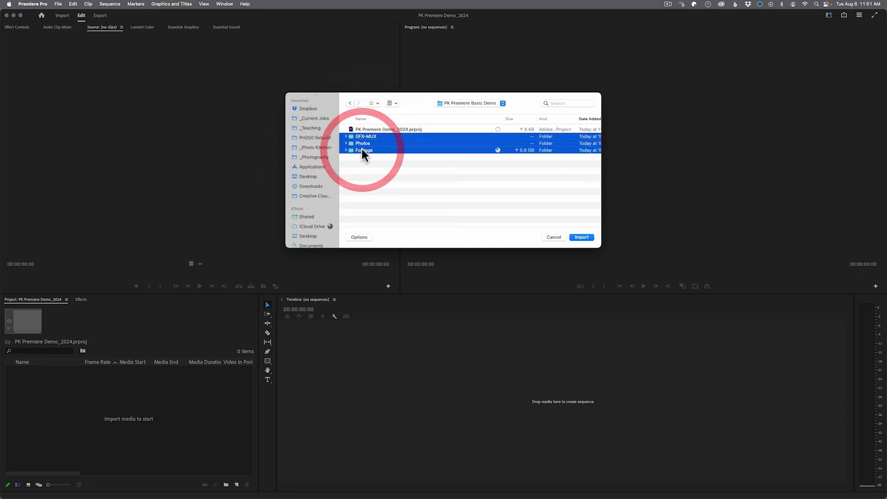
{"action": "left_click", "coordinate": [581, 237]}
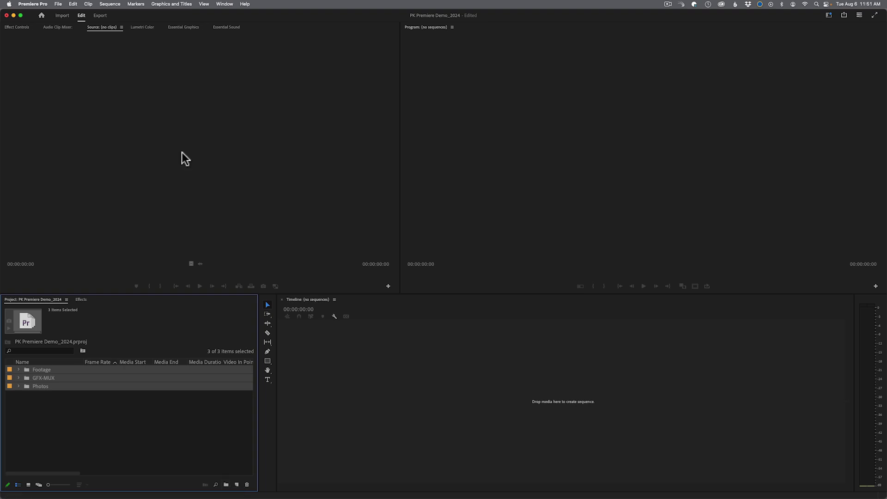
{"action": "left_click", "coordinate": [58, 5]}
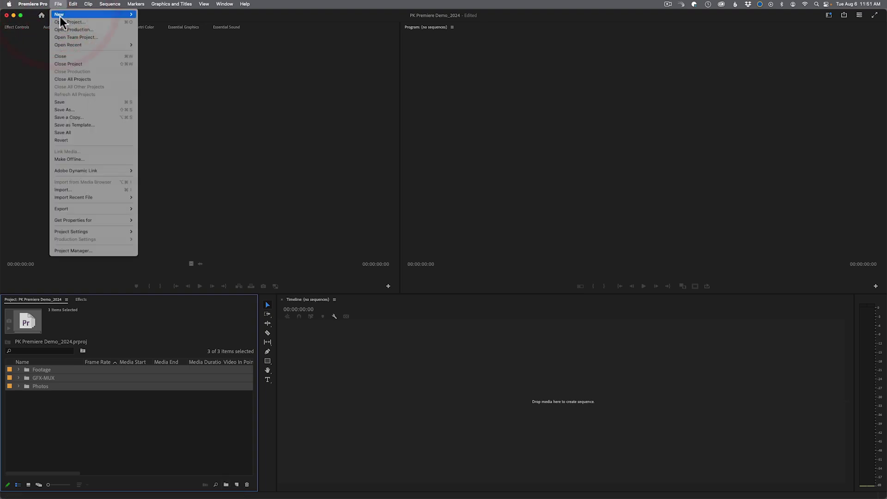
{"action": "mouse_move", "coordinate": [60, 17]}
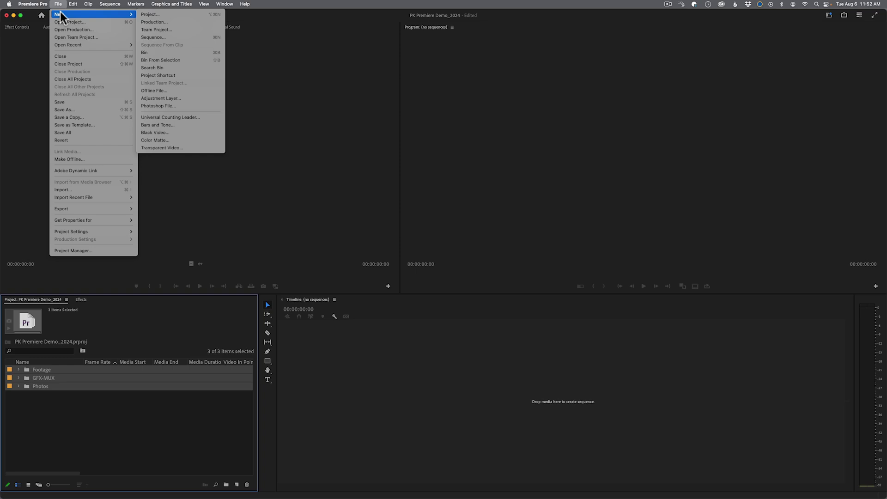
{"action": "left_click", "coordinate": [59, 6]}
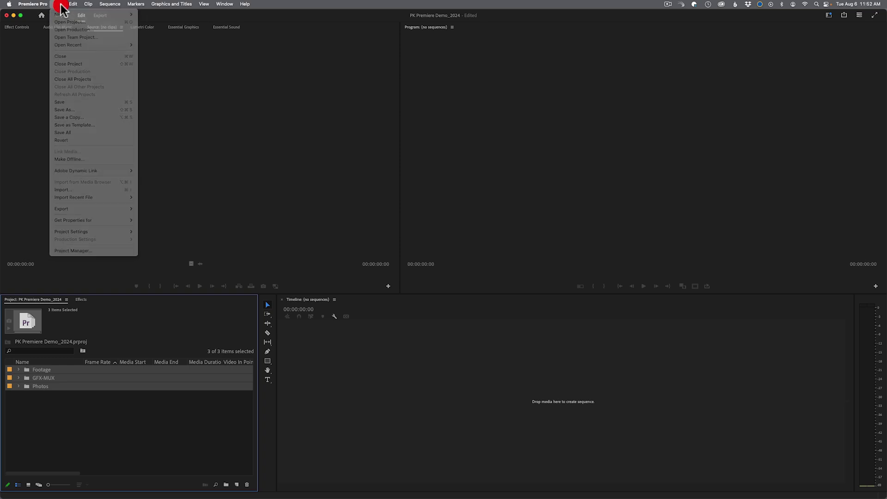
Step: Clear the bin selection, then expand and collapse the Photos and Footage bins to check their imported contents
{"action": "left_click", "coordinate": [60, 417]}
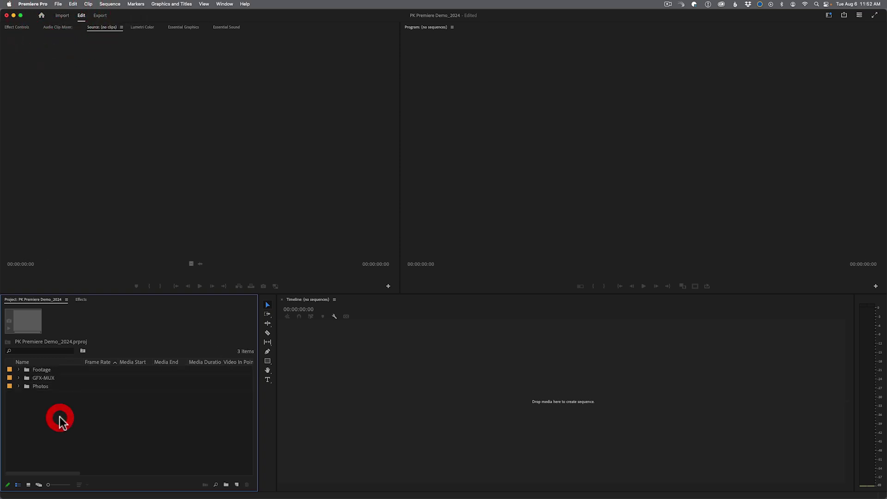
{"action": "left_click", "coordinate": [19, 386]}
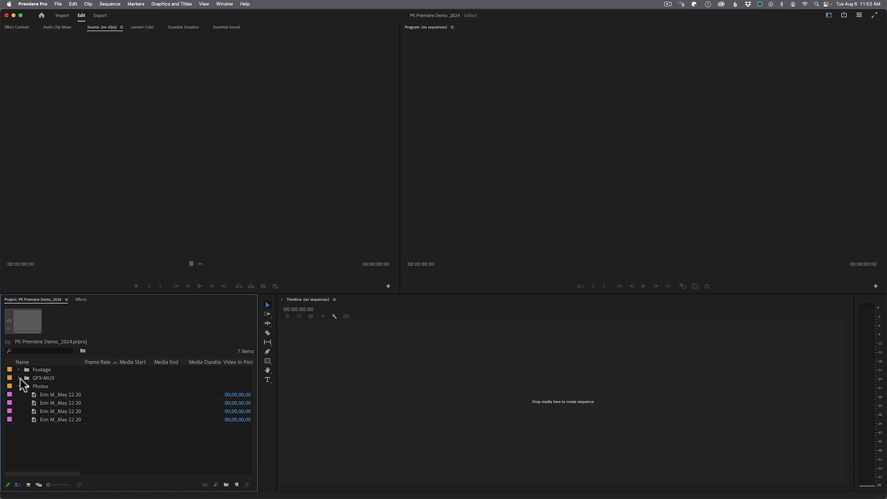
{"action": "left_click", "coordinate": [18, 369]}
{"action": "left_click", "coordinate": [18, 370]}
{"action": "left_click", "coordinate": [19, 386]}
Step: Import the Footage_35to50ProfotoSoftbox folder from Finder into the project and expand its nested bins down to CLIP0000669
{"action": "key", "text": "super+Tab"}
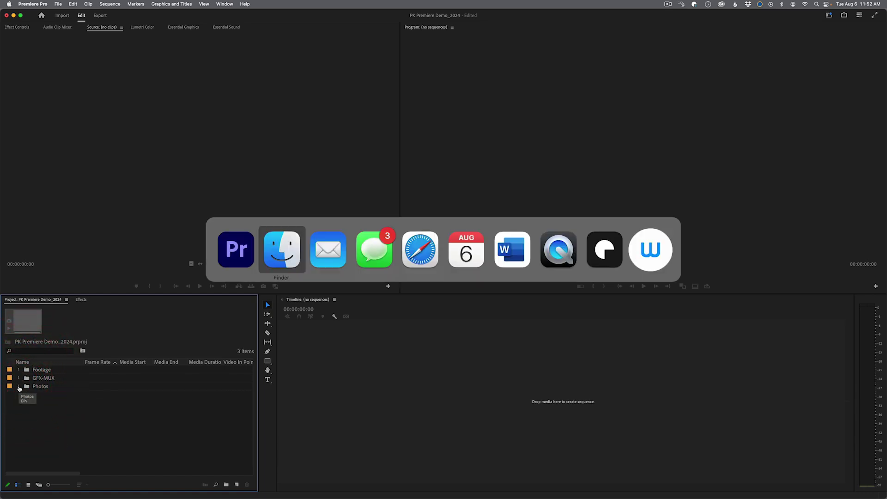
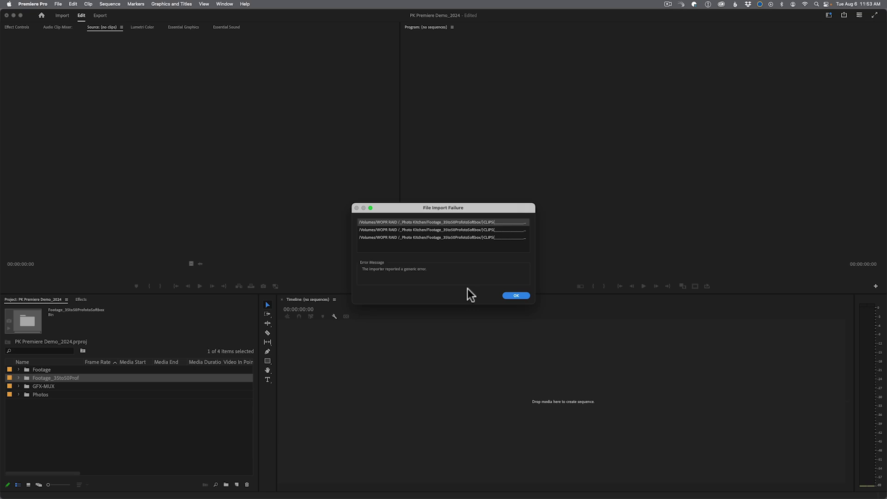
{"action": "left_click", "coordinate": [508, 296]}
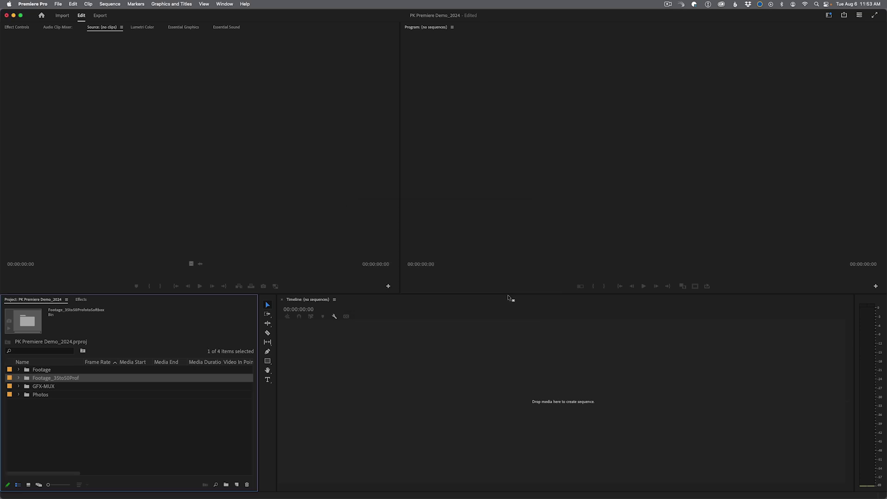
{"action": "left_click", "coordinate": [18, 378]}
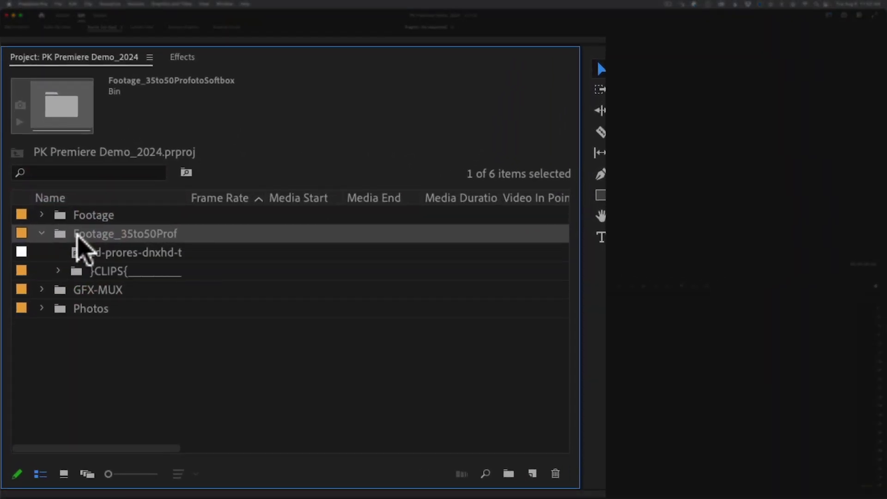
{"action": "left_click", "coordinate": [58, 271]}
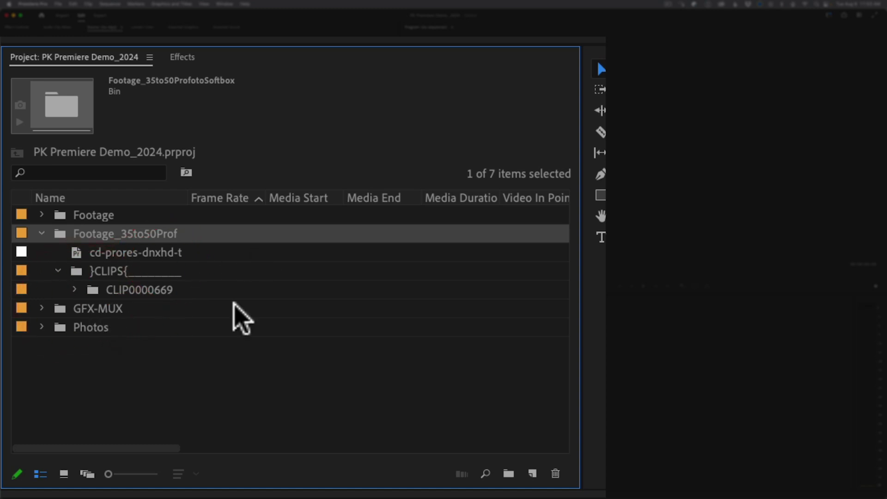
{"action": "left_click", "coordinate": [74, 290]}
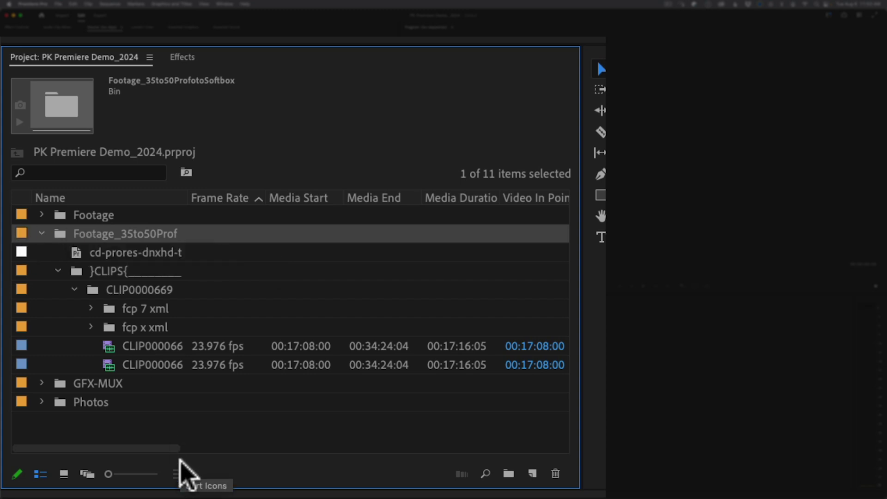
Step: Move CLIP0000669_A.mov and CLIP0000669_B.mov into the Footage bin and delete the Footage_35to50ProfotoSoftbox bin
{"action": "left_click", "coordinate": [198, 346]}
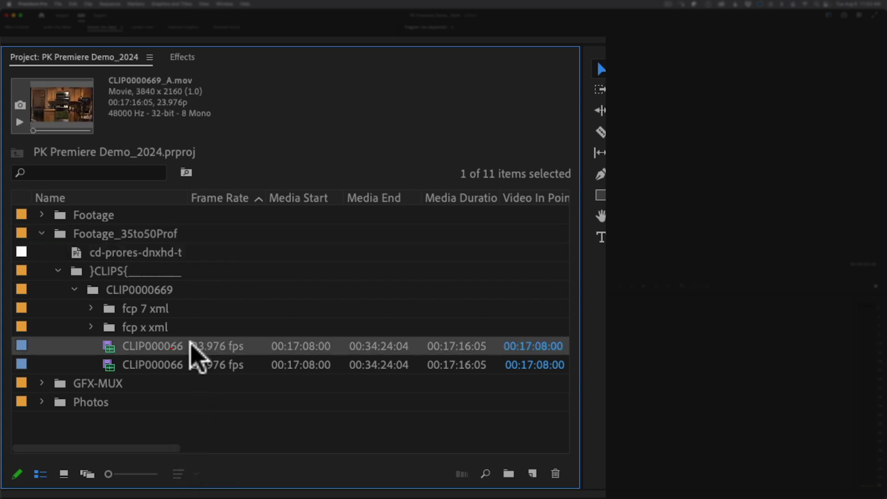
{"action": "left_click", "coordinate": [174, 365], "text": "shift"}
{"action": "left_click_drag", "start_coordinate": [122, 342], "coordinate": [99, 226]}
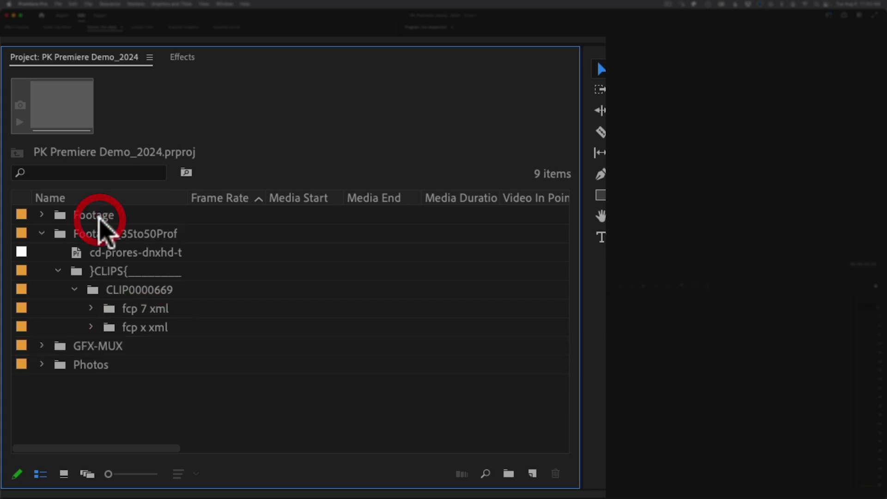
{"action": "left_click", "coordinate": [62, 237]}
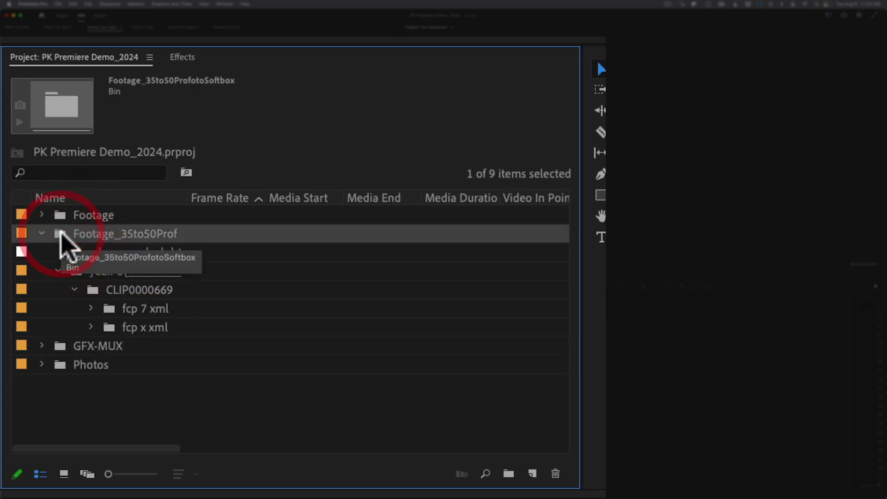
{"action": "key", "text": "Delete"}
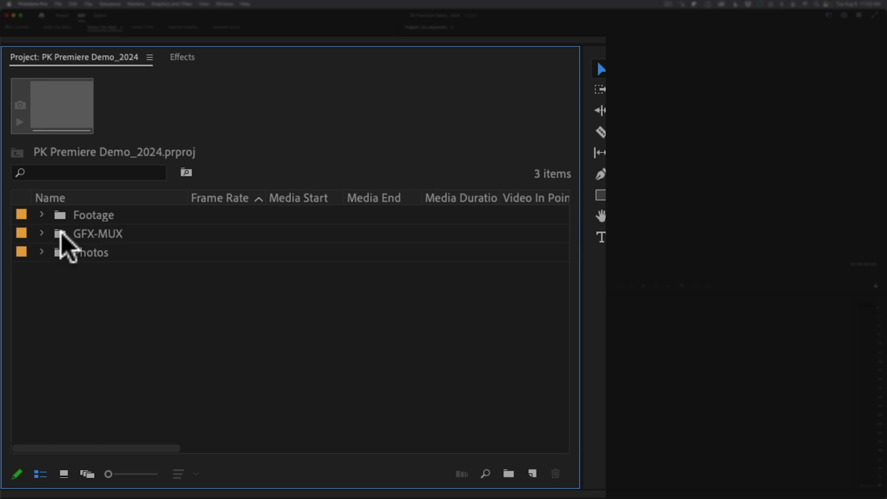
Step: Switch to Finder, view PH250 Rebuild and _Photo Kitchen, and examine the original clips in Footage_35to50ProfotoSoftbox down to CLIP0000669
{"action": "key", "text": "super+Tab"}
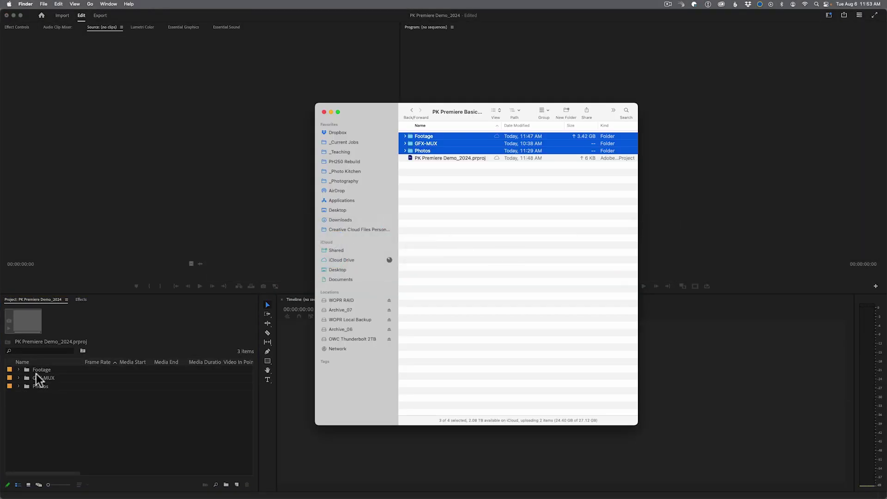
{"action": "left_click", "coordinate": [334, 162]}
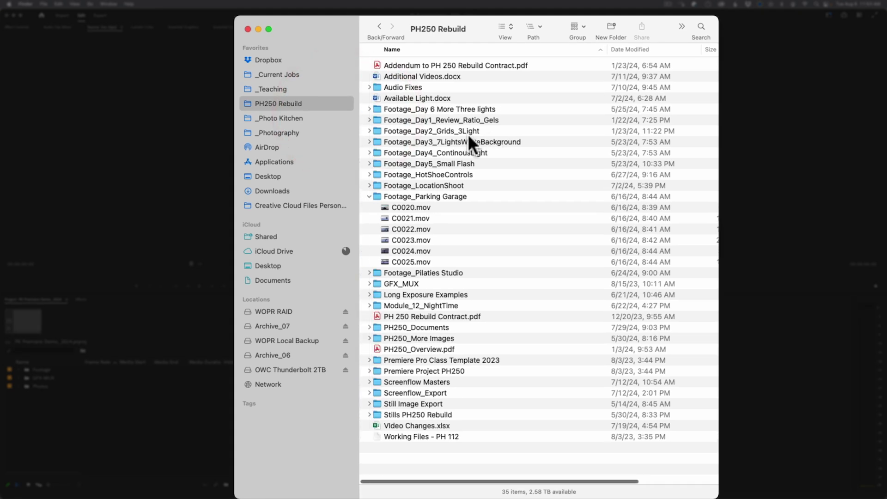
{"action": "left_click", "coordinate": [276, 118]}
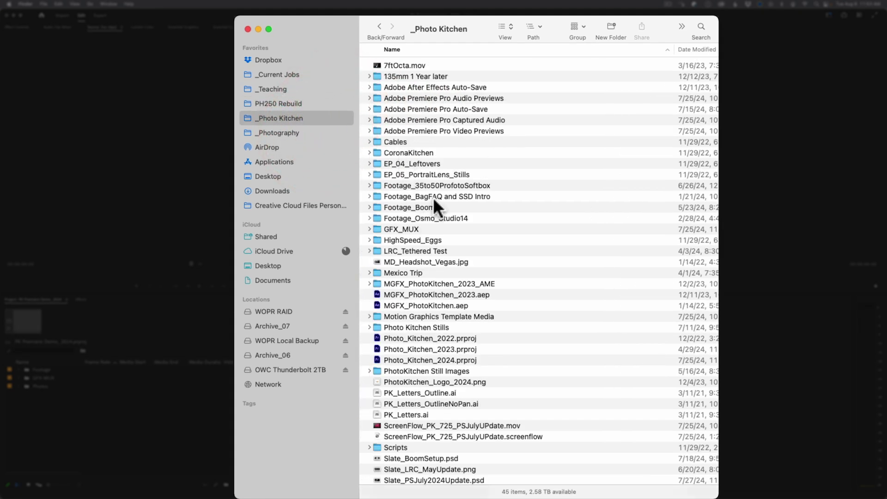
{"action": "double_click", "coordinate": [429, 185]}
{"action": "left_click", "coordinate": [369, 66]}
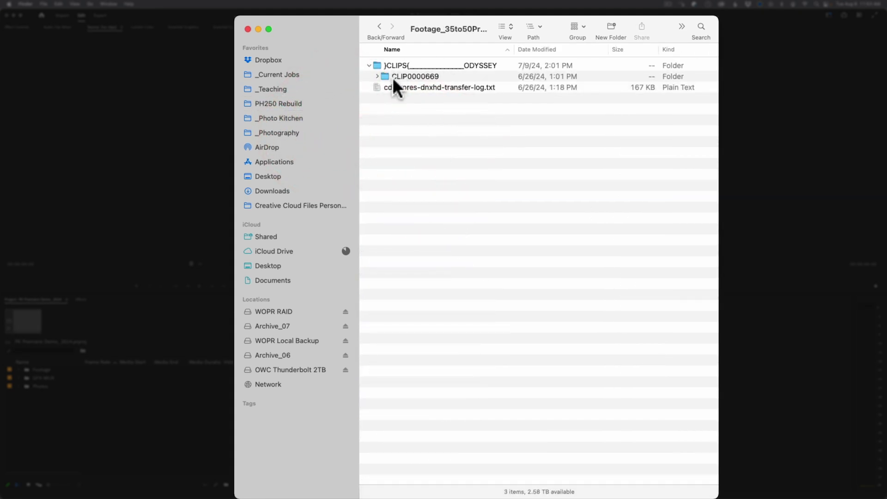
{"action": "left_click", "coordinate": [377, 76]}
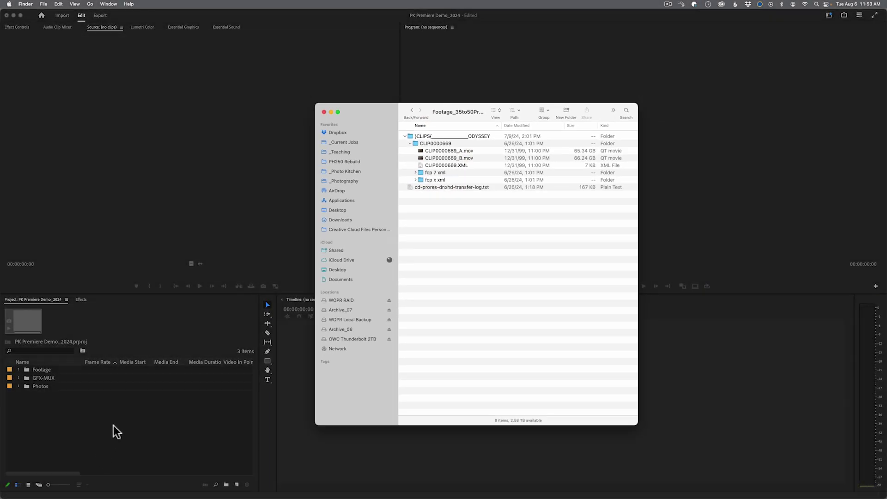
Step: Return to Premiere Pro, expand the Footage bin and widen the Name column to fit the full clip names
{"action": "left_click", "coordinate": [115, 420]}
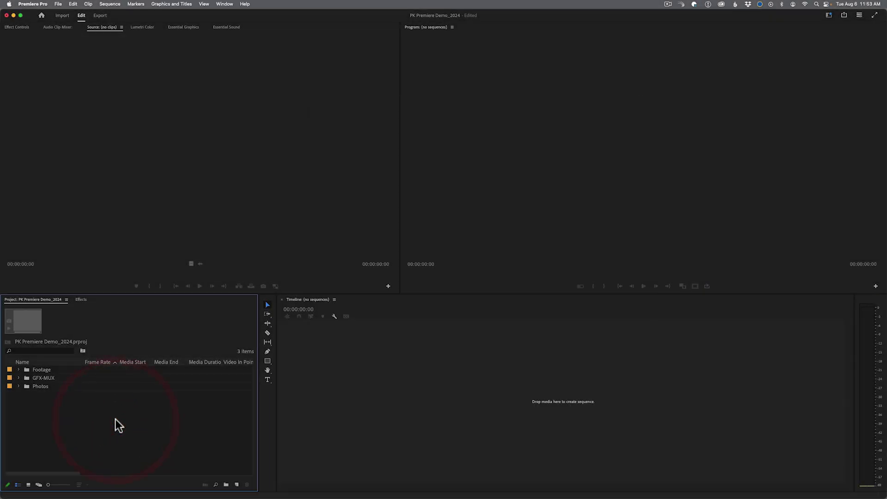
{"action": "left_click", "coordinate": [19, 369]}
{"action": "left_click_drag", "start_coordinate": [83, 365], "coordinate": [132, 367]}
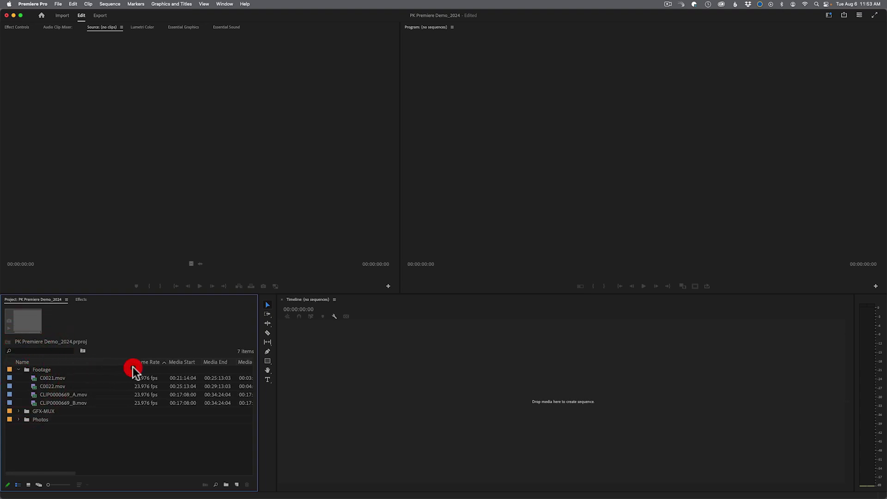
Step: Open CLIP0000669_A.mov in the Source monitor and rename the clip in the Footage bin as Me in the Kitchen Wide
{"action": "left_click", "coordinate": [49, 396]}
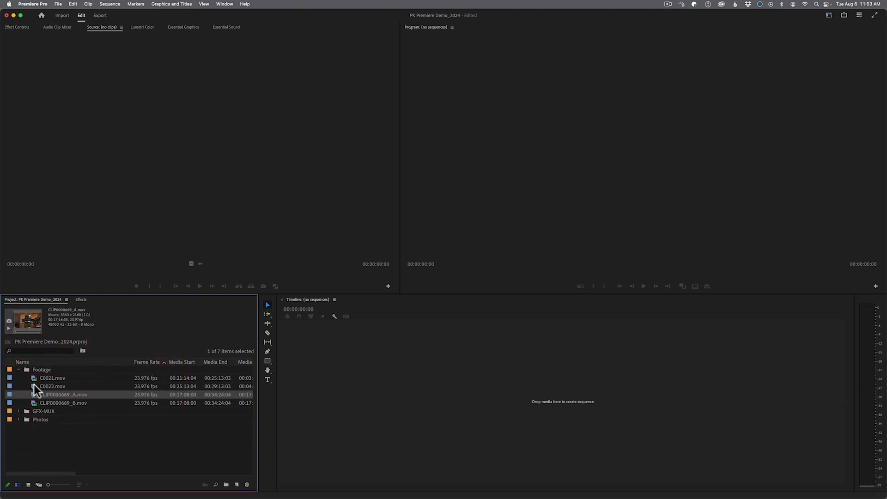
{"action": "double_click", "coordinate": [42, 394]}
{"action": "left_click", "coordinate": [116, 287]}
{"action": "type", "text": "Me in the Kit"}
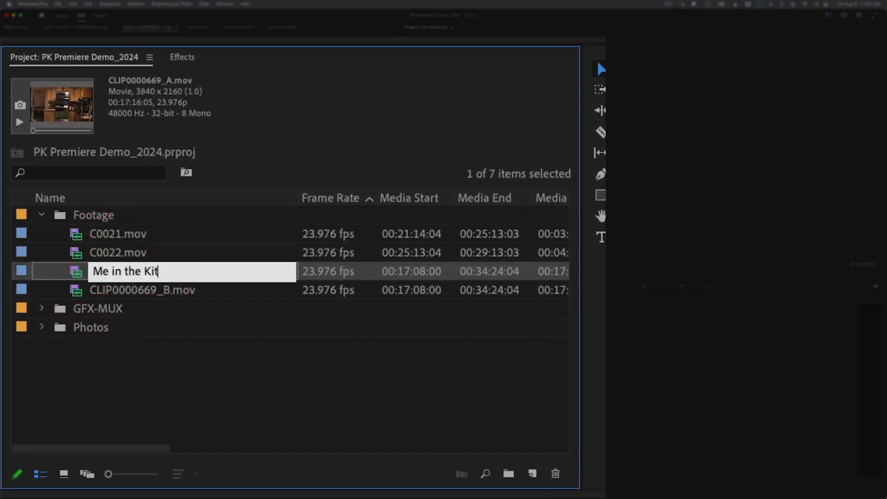
{"action": "type", "text": "chen Wide"}
{"action": "key", "text": "Tab"}
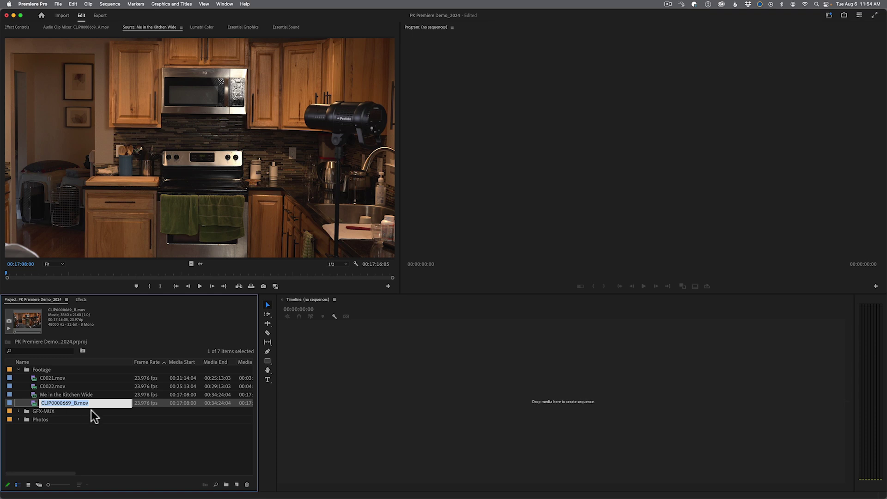
{"action": "left_click", "coordinate": [85, 394]}
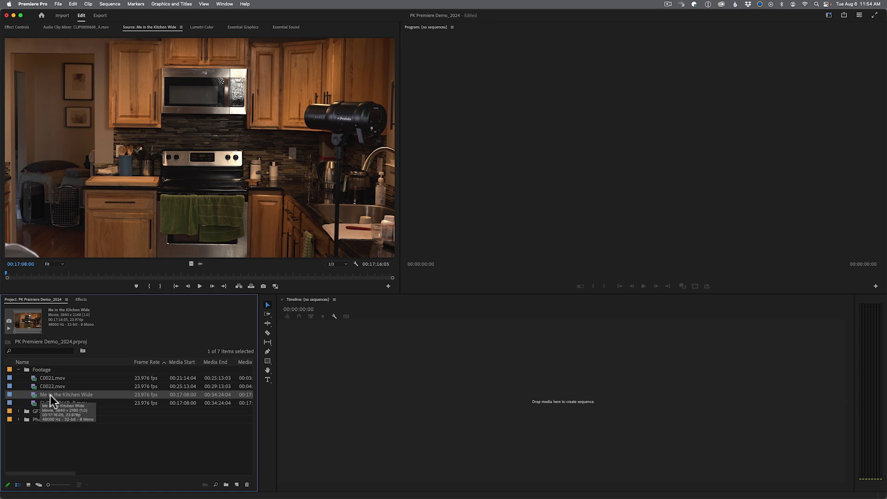
Step: Check the original file names of CLIP0000669_A.mov and CLIP0000669_B.mov in Finder and return to Premiere Pro
{"action": "key", "text": "super+Tab"}
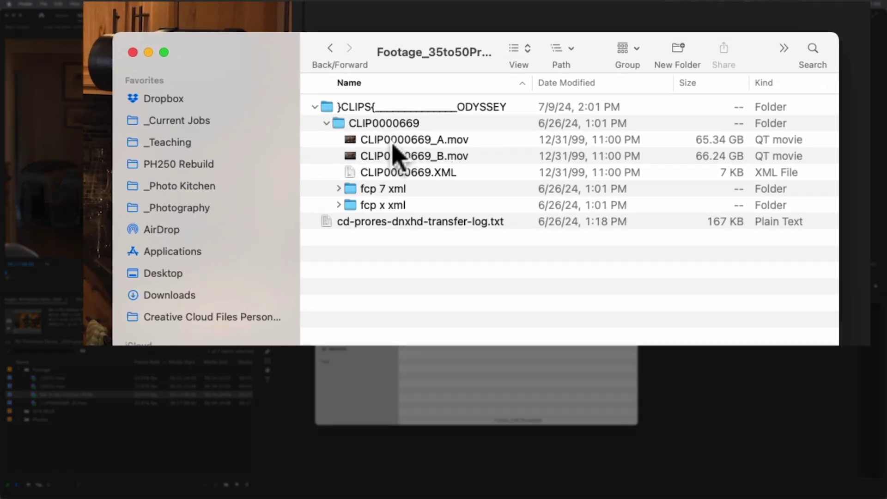
{"action": "left_click", "coordinate": [420, 143]}
{"action": "left_click", "coordinate": [420, 154]}
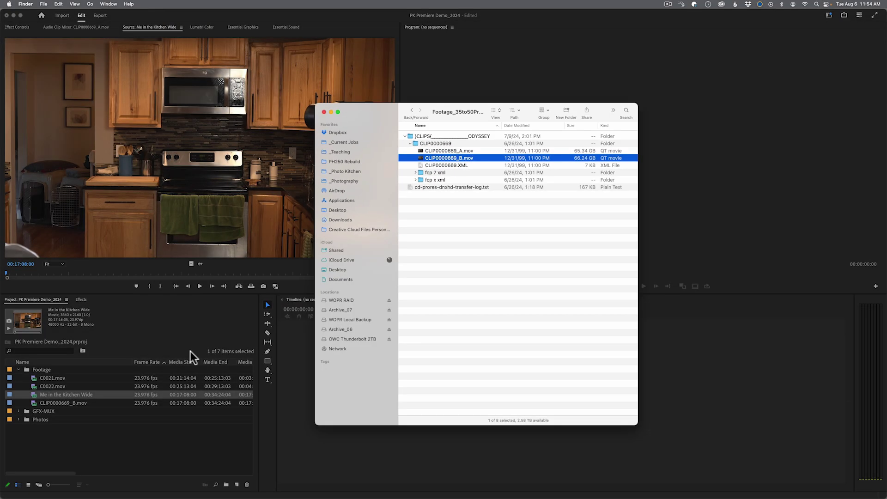
{"action": "left_click", "coordinate": [107, 439]}
{"action": "left_click", "coordinate": [107, 438]}
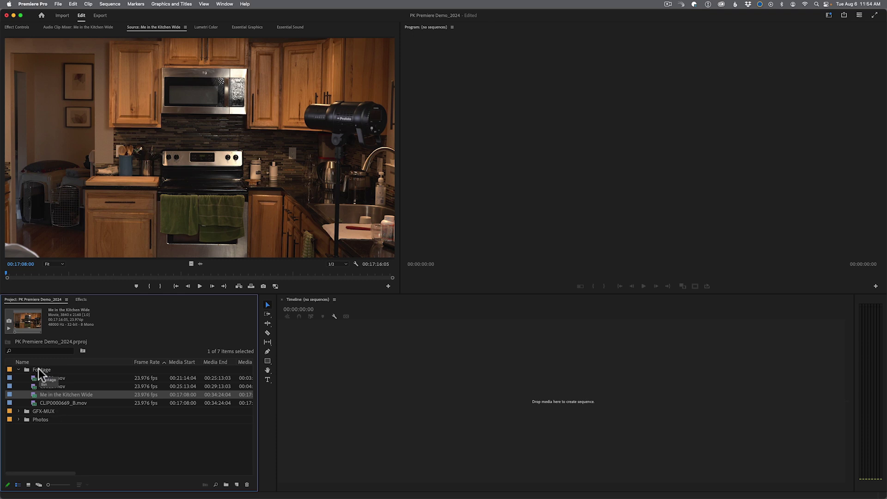
{"action": "key", "text": "super+Tab"}
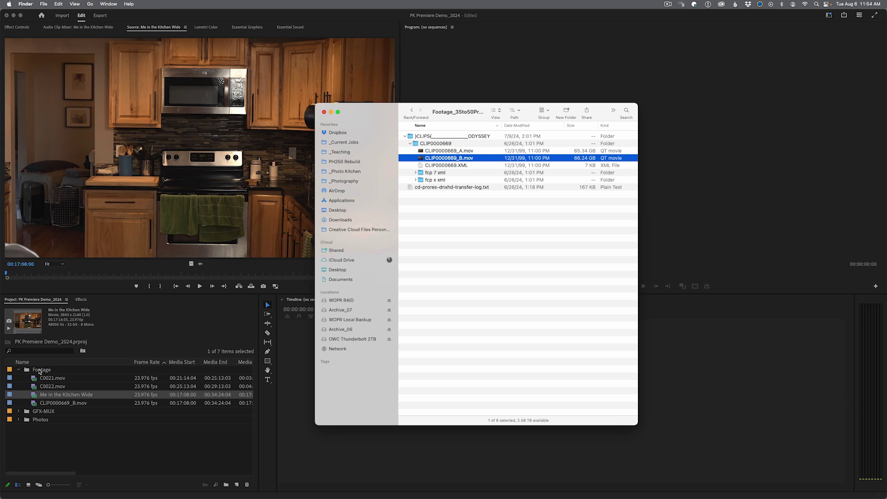
{"action": "key", "text": "super+Tab"}
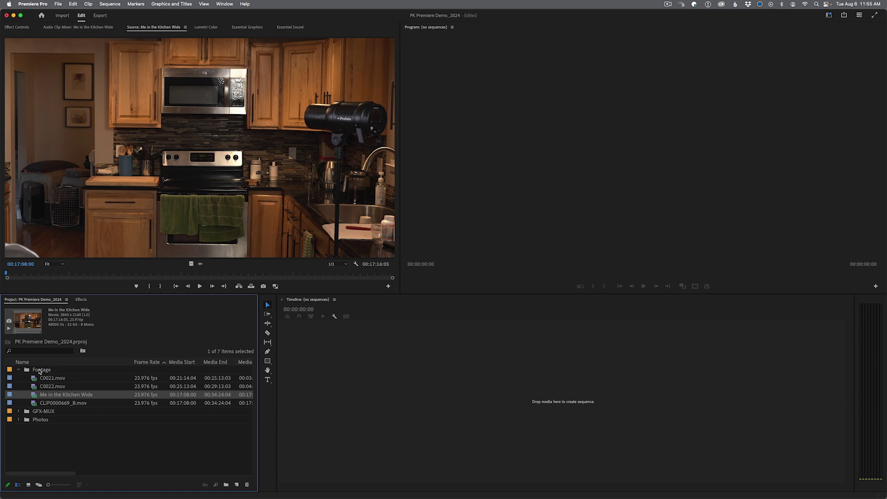
Step: Switch to Finder, examine the Photos, GFX-MUX and Footage folders in Desktop > PK Premiere Basic Demo, and return to Premiere Pro
{"action": "key", "text": "super+Tab"}
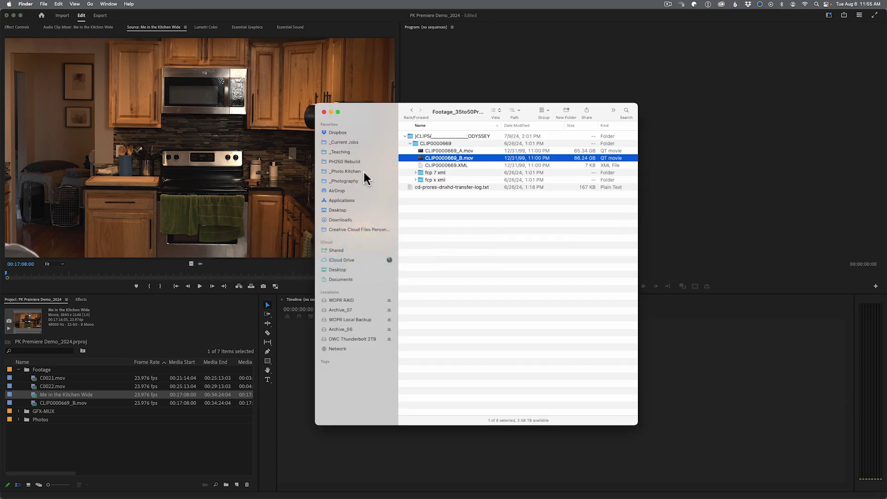
{"action": "left_click", "coordinate": [341, 210]}
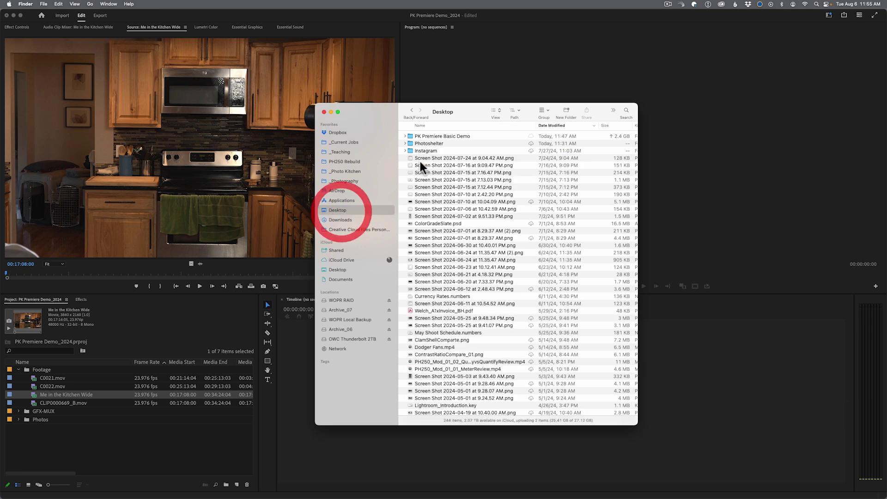
{"action": "double_click", "coordinate": [428, 135]}
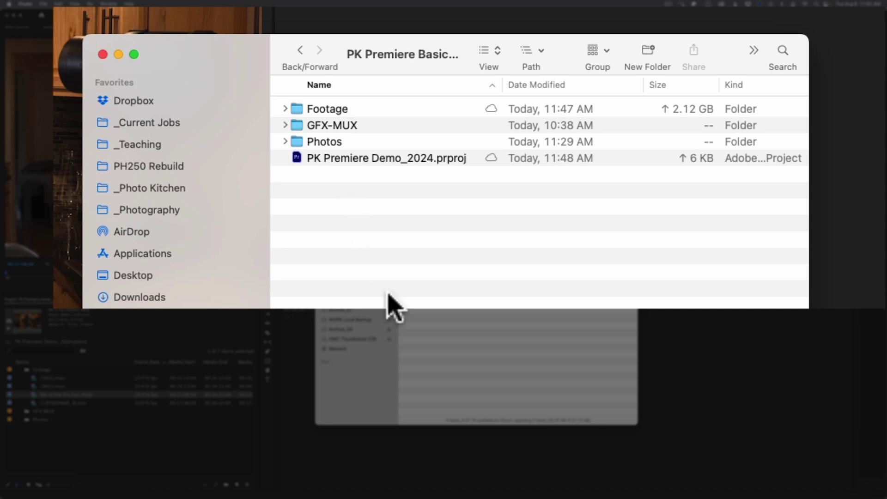
{"action": "left_click", "coordinate": [286, 141]}
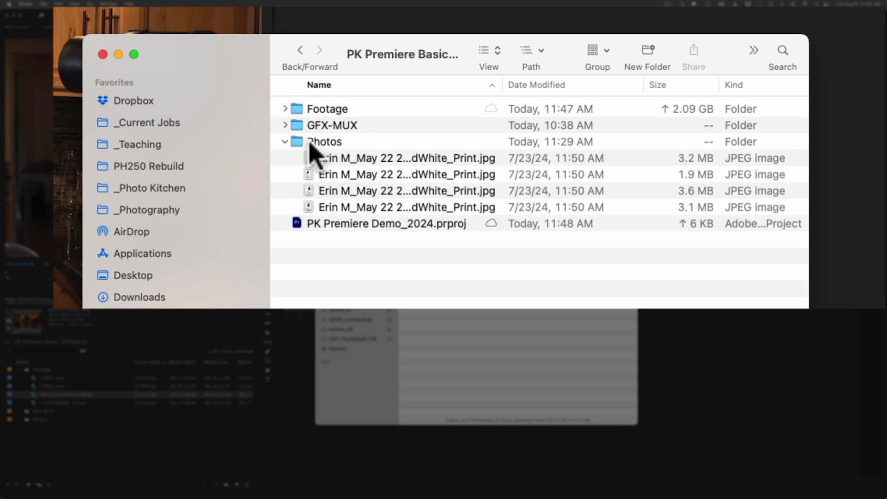
{"action": "left_click", "coordinate": [285, 142]}
{"action": "left_click", "coordinate": [284, 125]}
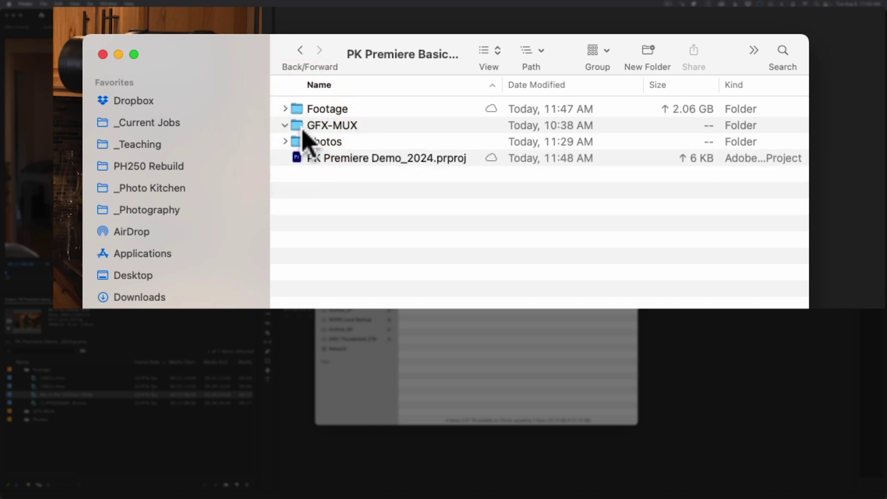
{"action": "left_click", "coordinate": [285, 109]}
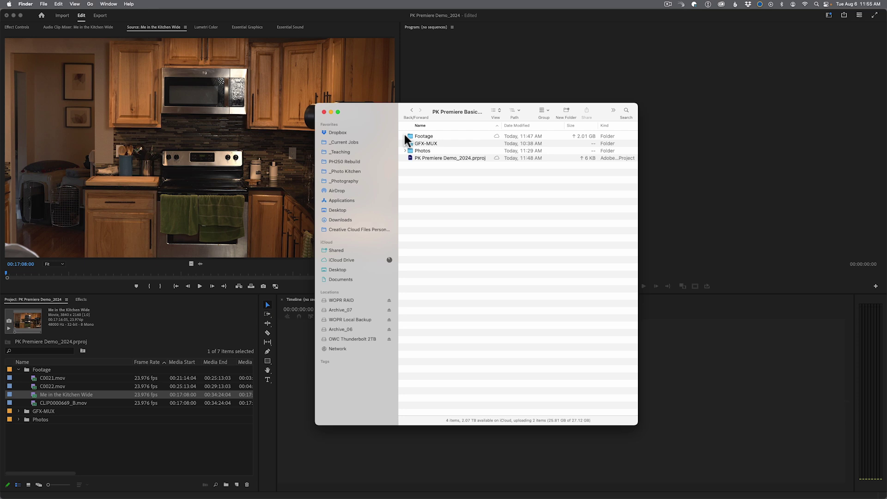
{"action": "left_click", "coordinate": [106, 436]}
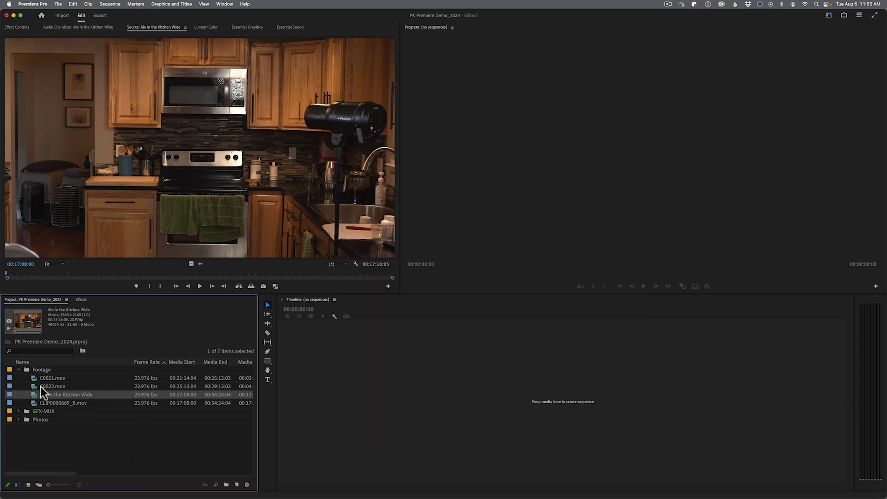
Step: Create a new bin named Kitchen Shots inside the Footage bin
{"action": "left_click", "coordinate": [43, 371]}
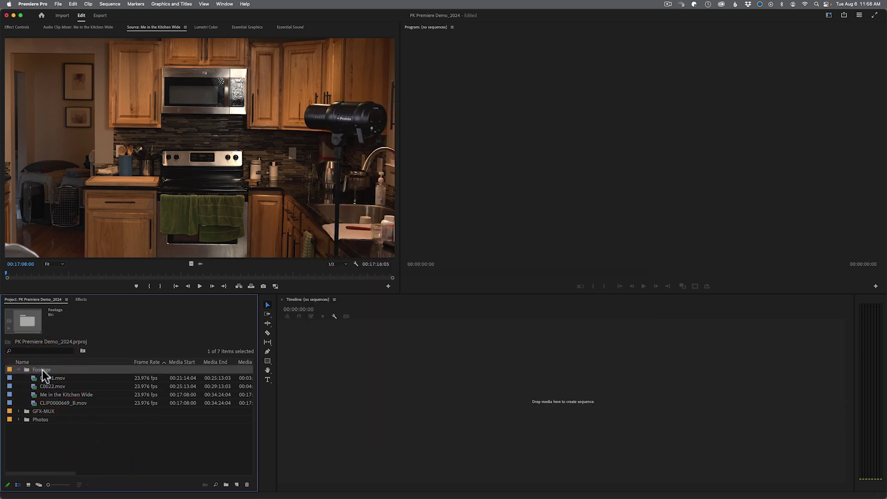
{"action": "left_click", "coordinate": [225, 484]}
{"action": "left_click", "coordinate": [55, 378]}
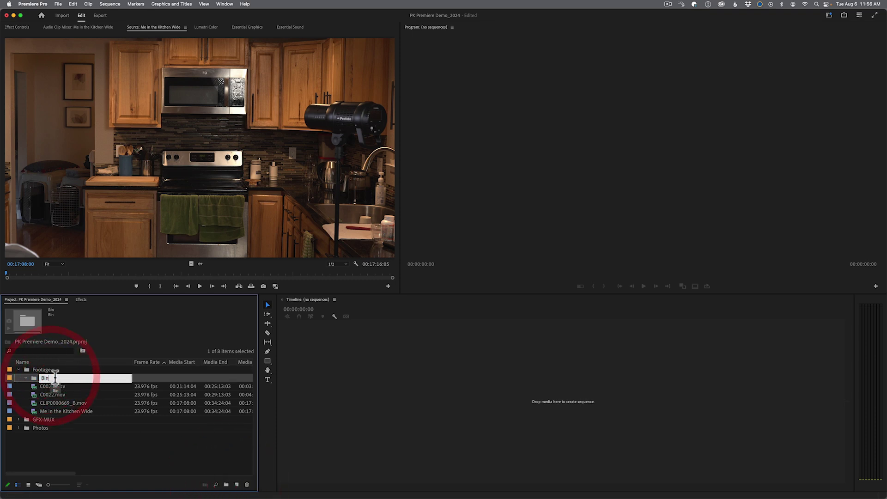
{"action": "type", "text": "Kitchen Shots"}
{"action": "key", "text": "Tab"}
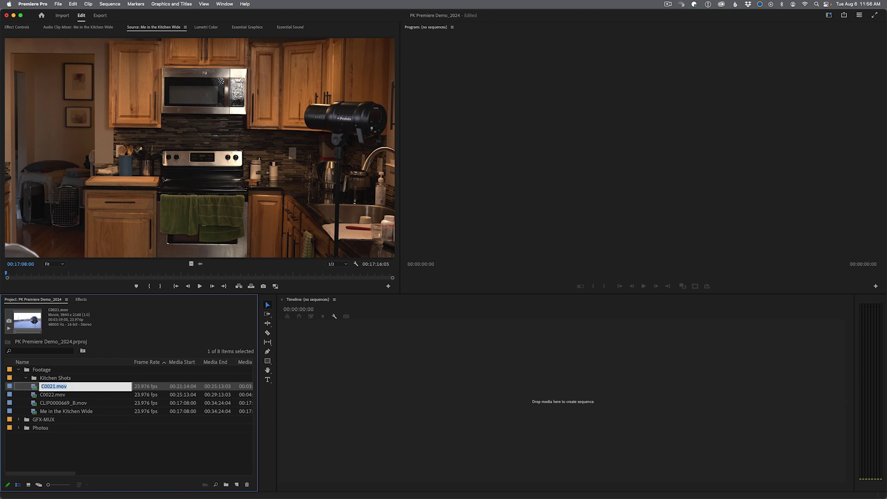
Step: Move CLIP0000669_B.mov and Me in the Kitchen Wide into the Kitchen Shots bin
{"action": "left_click", "coordinate": [79, 405]}
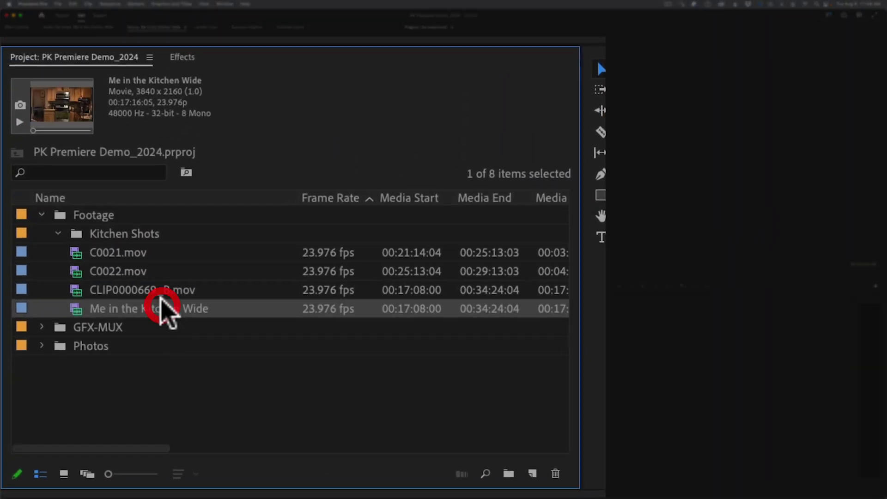
{"action": "left_click", "coordinate": [79, 395], "text": "shift"}
{"action": "left_click_drag", "start_coordinate": [159, 287], "coordinate": [123, 235]}
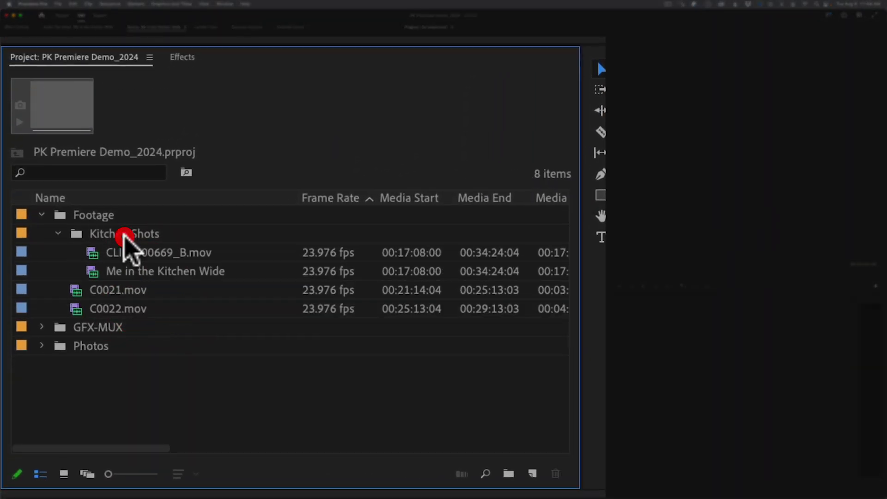
Step: Open the Kitchen Shots bin in its own tab, and return to the main project list to view it maximized and restore its size
{"action": "left_click", "coordinate": [77, 236]}
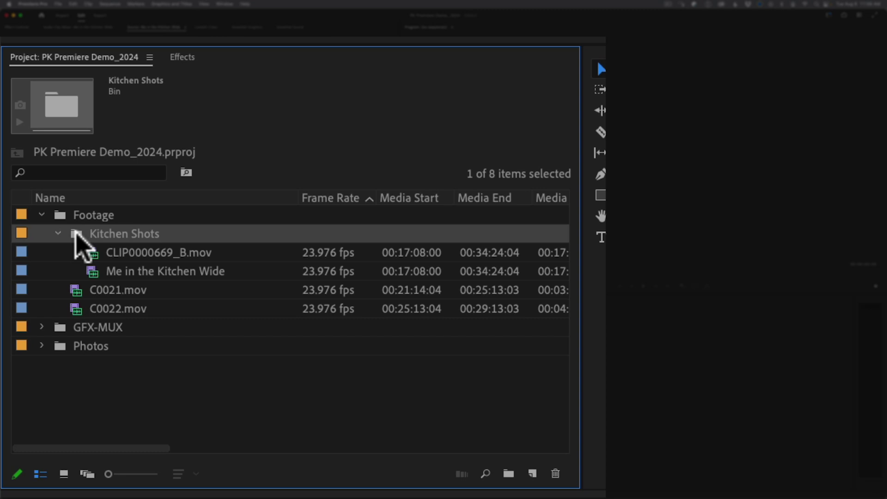
{"action": "double_click", "coordinate": [76, 233]}
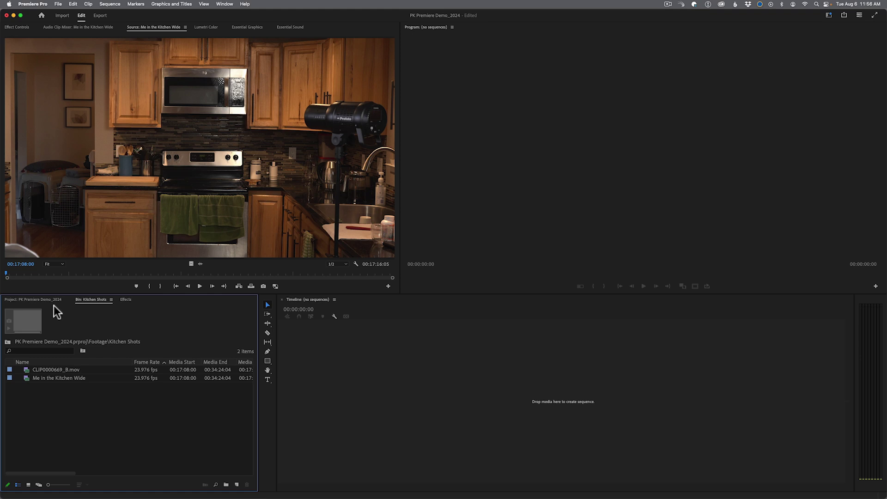
{"action": "left_click", "coordinate": [97, 57]}
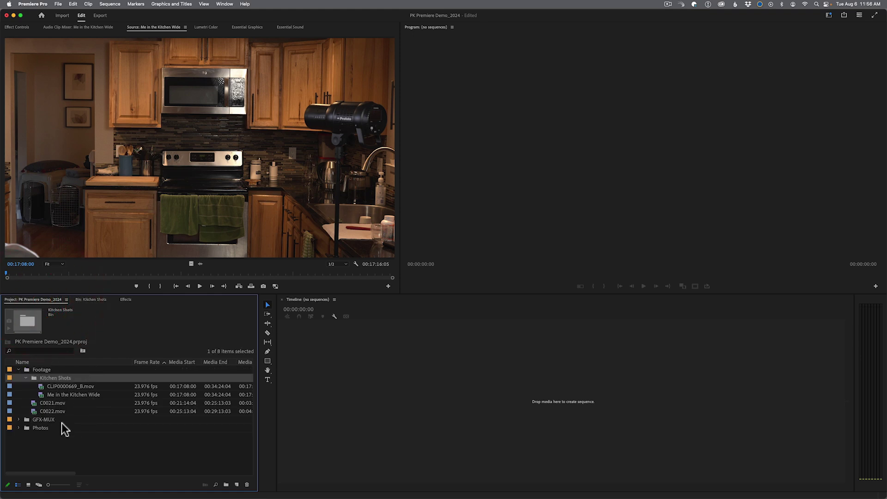
{"action": "key", "text": "grave"}
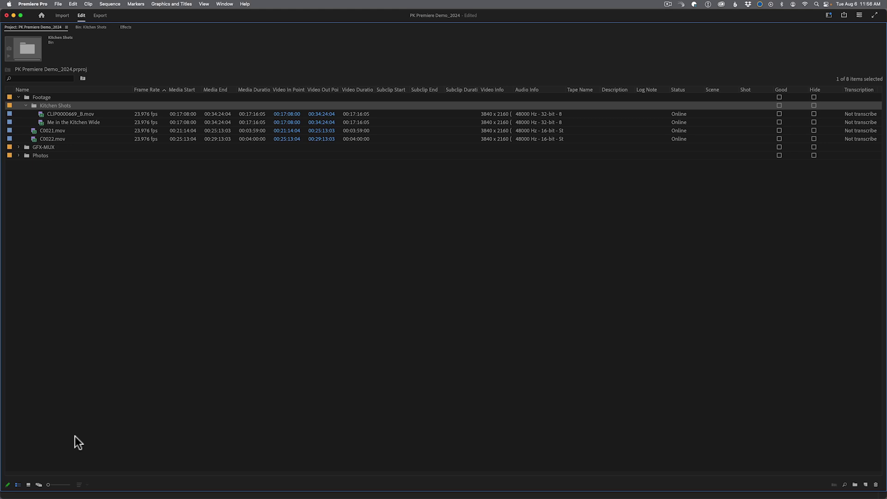
{"action": "key", "text": "grave"}
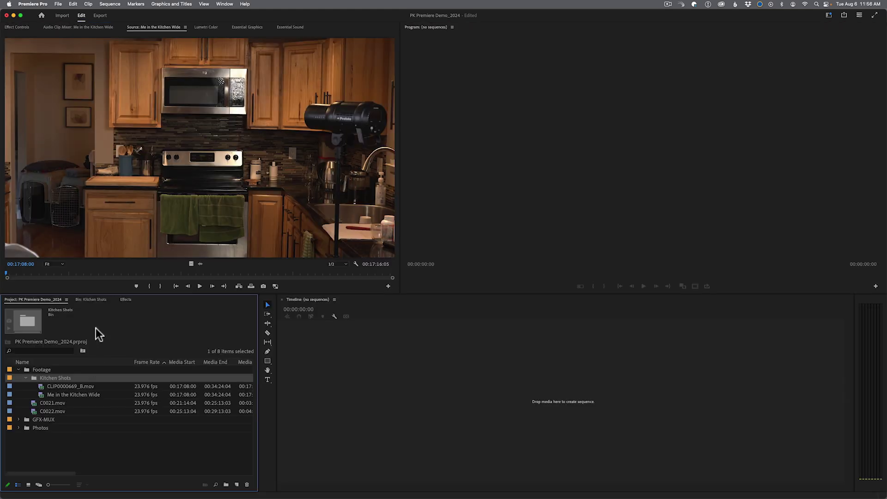
Step: Close the separate Kitchen Shots bin panel
{"action": "left_click", "coordinate": [92, 301]}
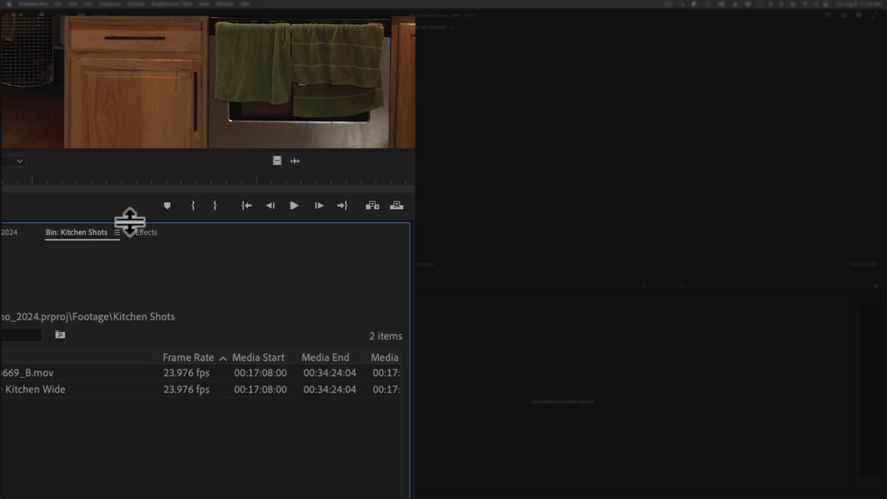
{"action": "left_click", "coordinate": [116, 231]}
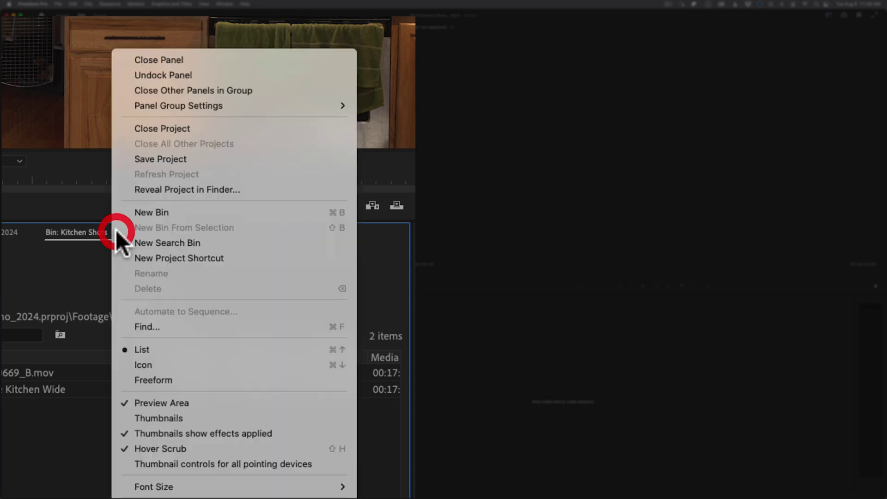
{"action": "left_click", "coordinate": [140, 60]}
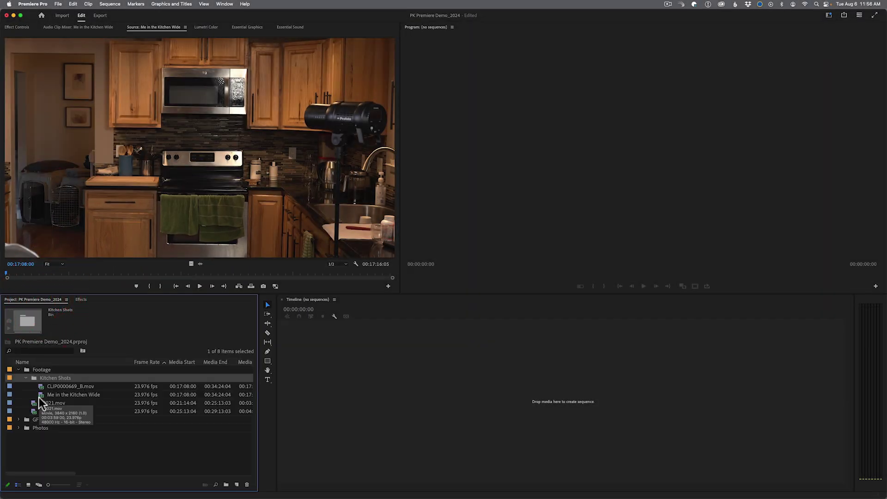
Step: Delete CLIP0000669_B.mov from the Kitchen Shots bin and collapse the Footage bin
{"action": "left_click", "coordinate": [67, 385]}
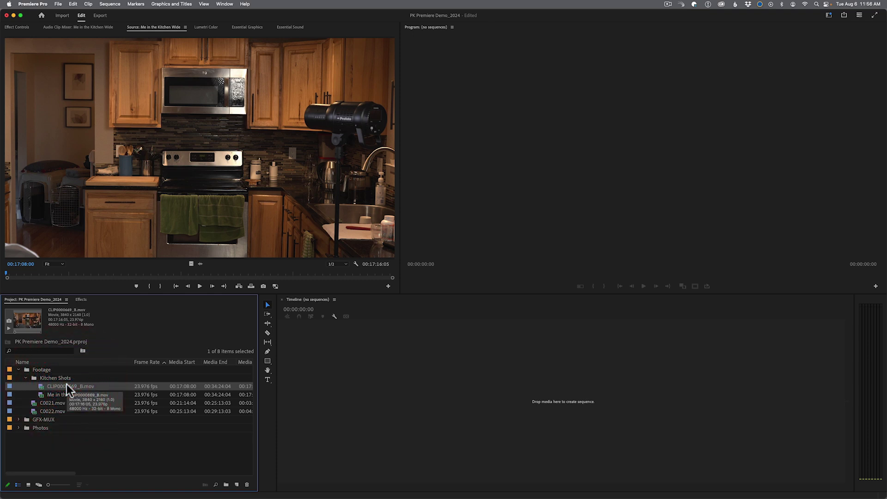
{"action": "key", "text": "Delete"}
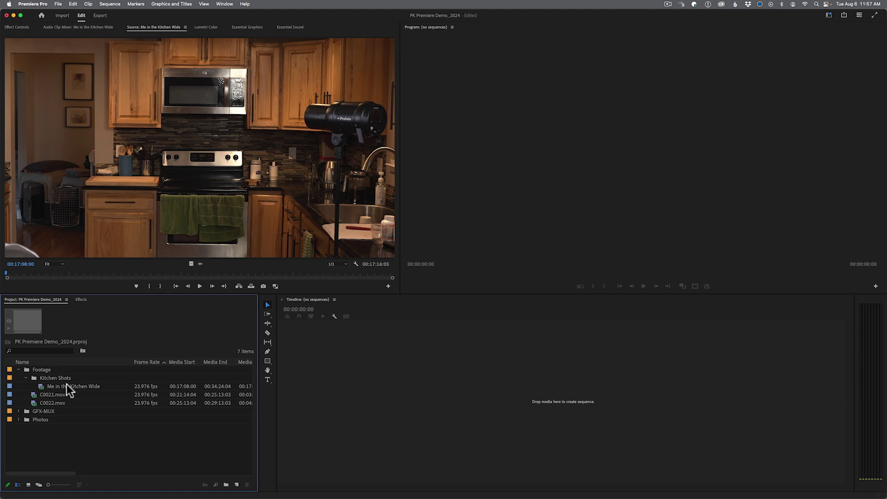
{"action": "left_click", "coordinate": [19, 369]}
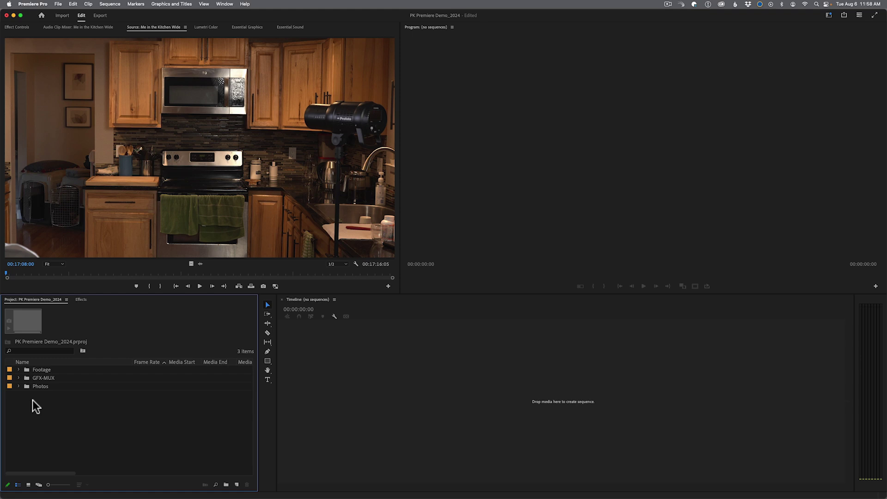
Step: Save the project as a template named PK Template Demo
{"action": "left_click", "coordinate": [58, 4]}
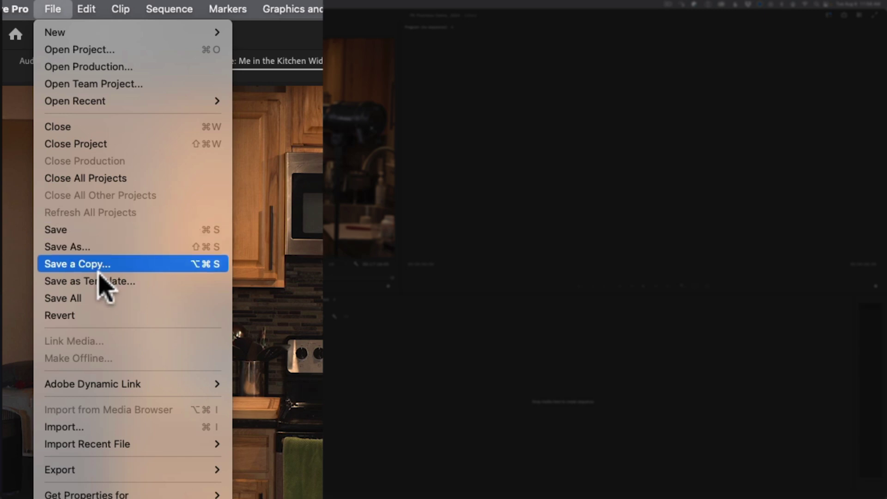
{"action": "left_click", "coordinate": [99, 281]}
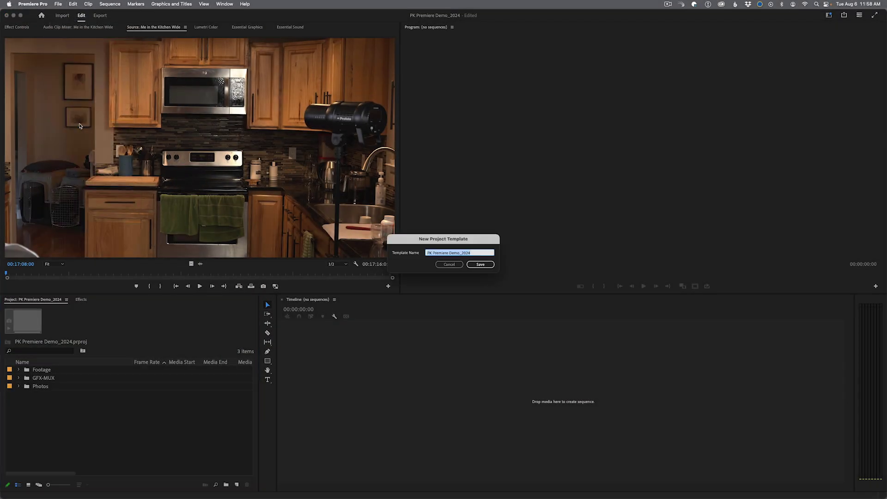
{"action": "key", "text": "BackSpace"}
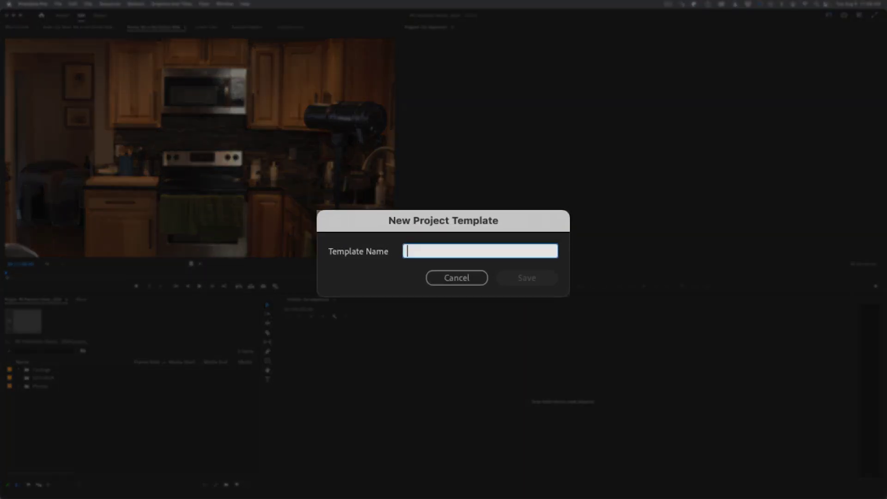
{"action": "type", "text": "PK Template Demo"}
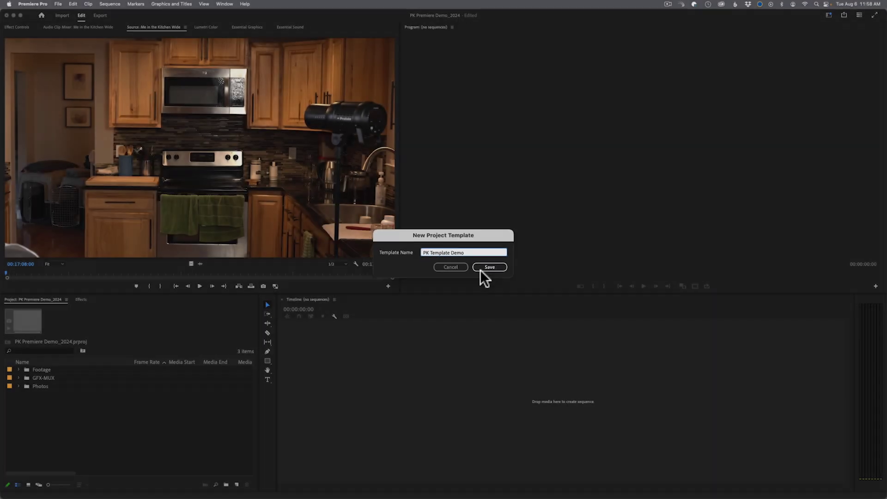
{"action": "left_click", "coordinate": [526, 278]}
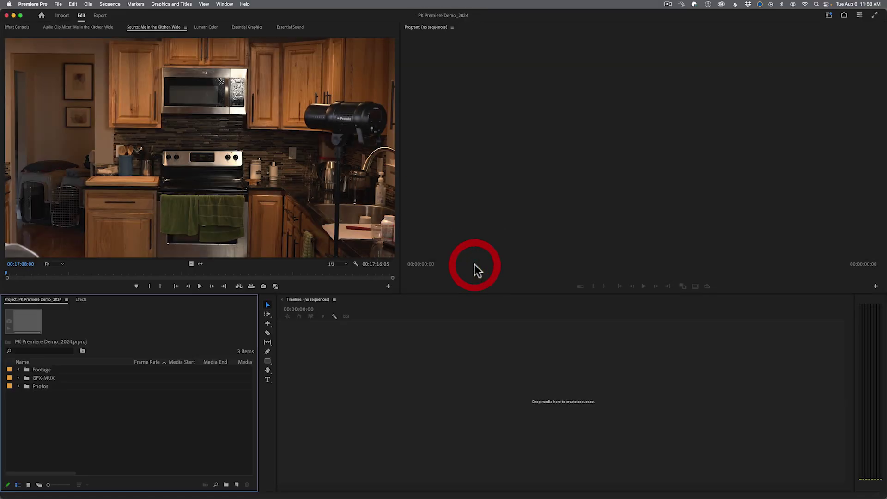
Step: Close the current project and start a new one with PK Template Demo.prproj as its project template
{"action": "left_click", "coordinate": [59, 4]}
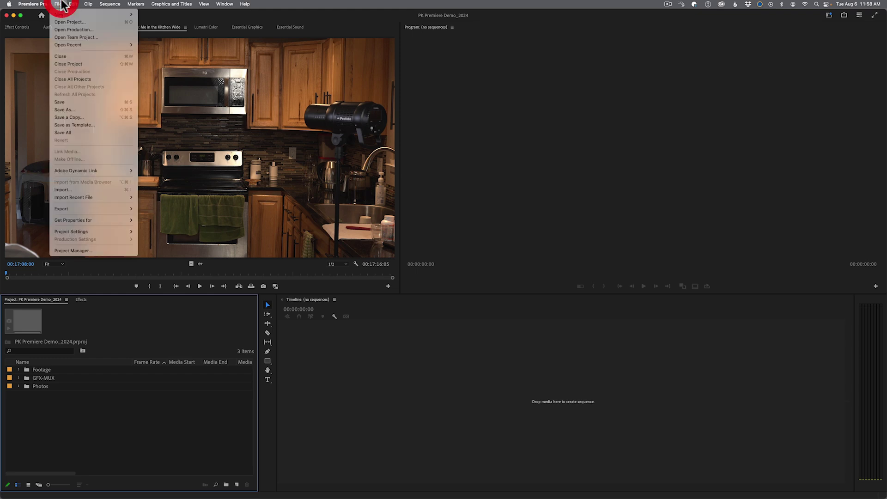
{"action": "left_click", "coordinate": [63, 64]}
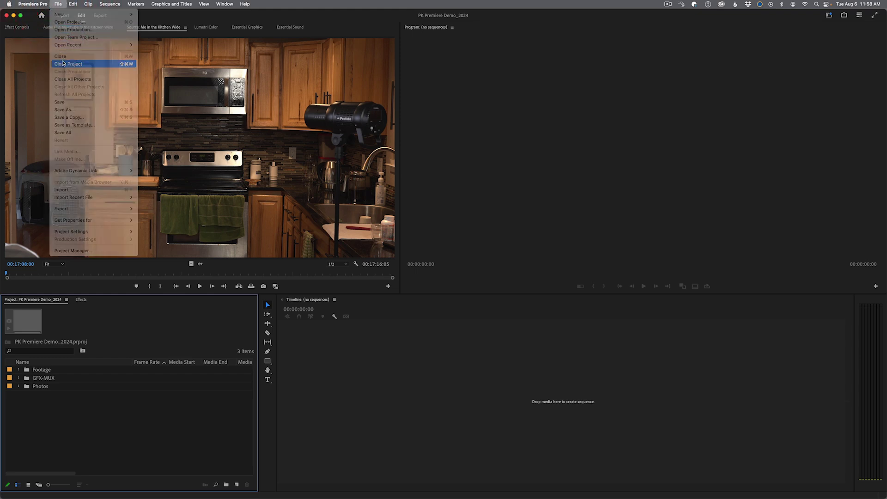
{"action": "left_click", "coordinate": [26, 70]}
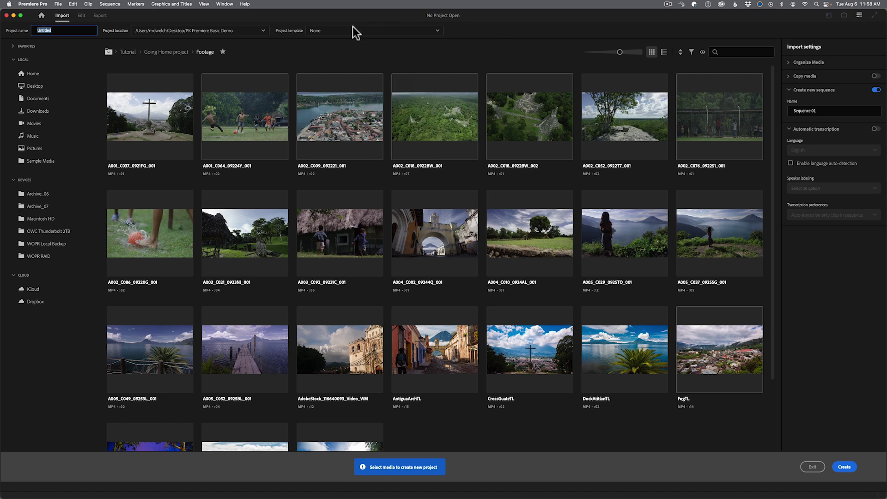
{"action": "left_click", "coordinate": [277, 41]}
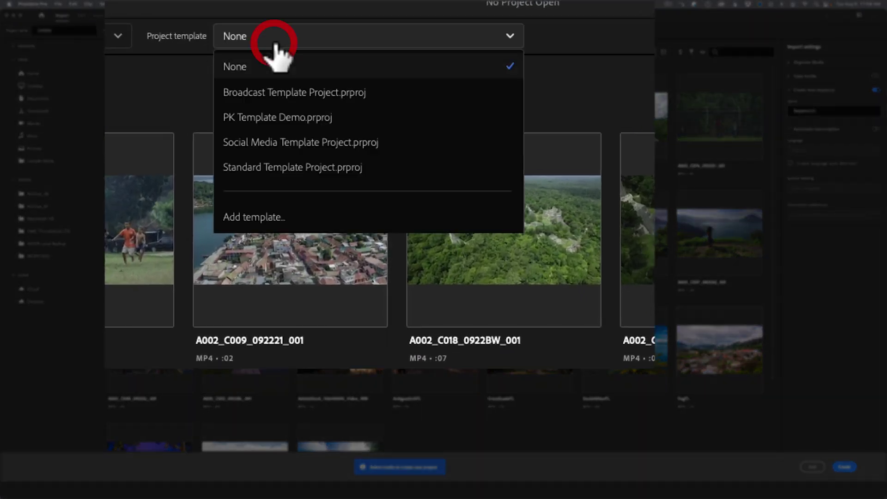
{"action": "left_click", "coordinate": [278, 119]}
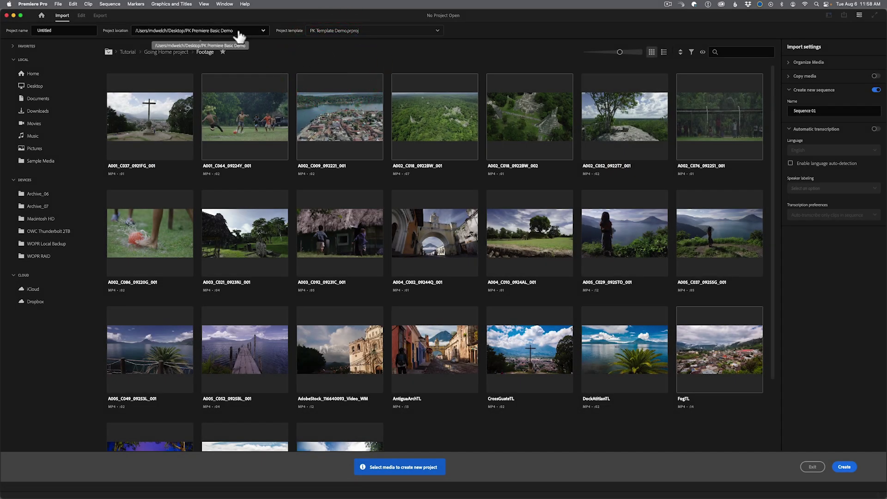
Step: Name the new project Template Demo and create it
{"action": "left_click", "coordinate": [68, 31]}
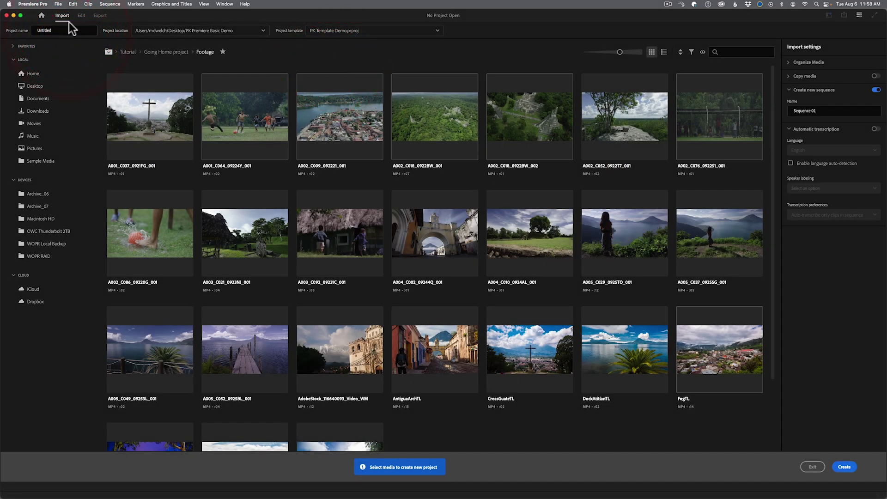
{"action": "double_click", "coordinate": [50, 31]}
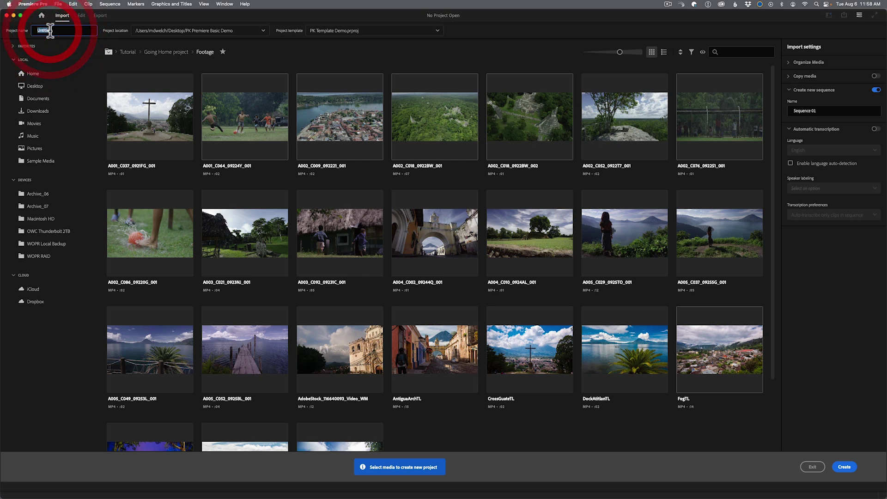
{"action": "type", "text": "Template Demo"}
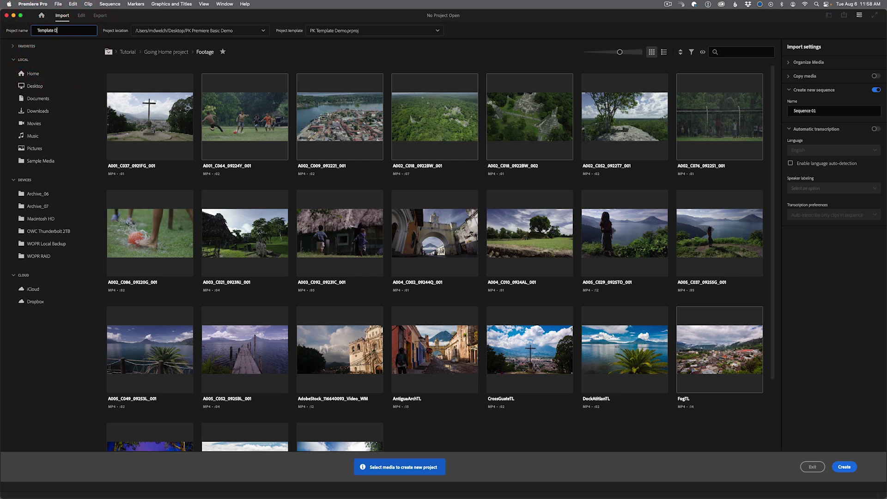
{"action": "left_click", "coordinate": [844, 466]}
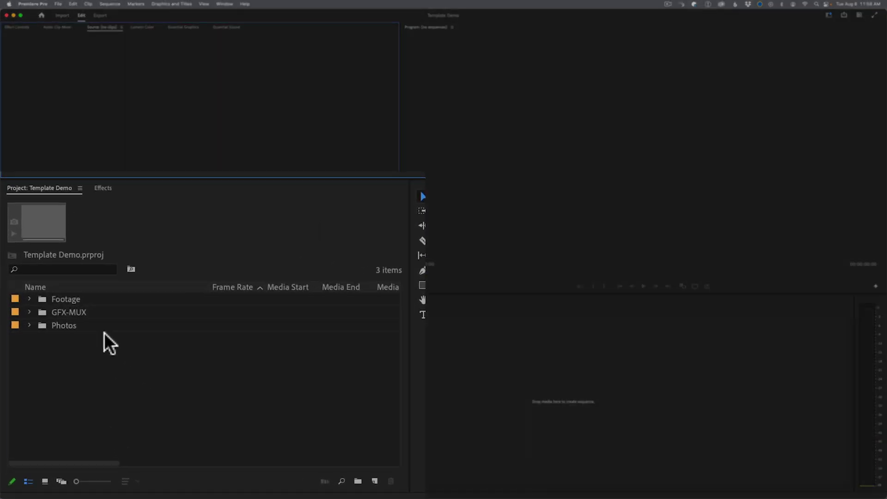
Step: Expand the Photos, GFX-MUX and Footage bins to check what the template carried over
{"action": "left_click", "coordinate": [42, 252]}
{"action": "left_click", "coordinate": [41, 233]}
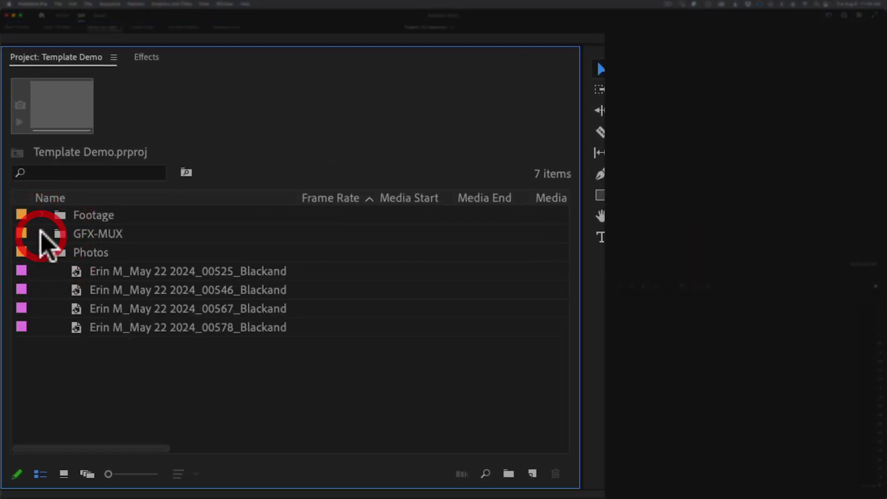
{"action": "left_click", "coordinate": [41, 215]}
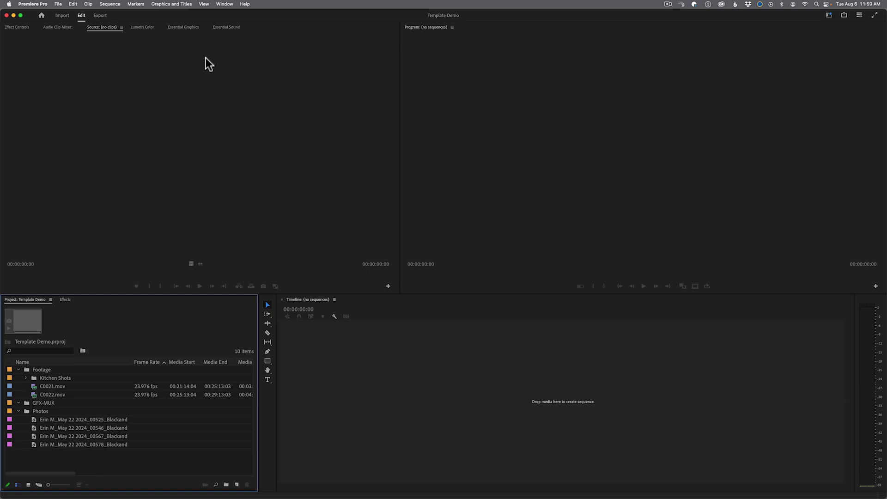
Step: Close the Template Demo project and reopen PK Premiere Demo_2024 from the recent projects
{"action": "left_click", "coordinate": [58, 4]}
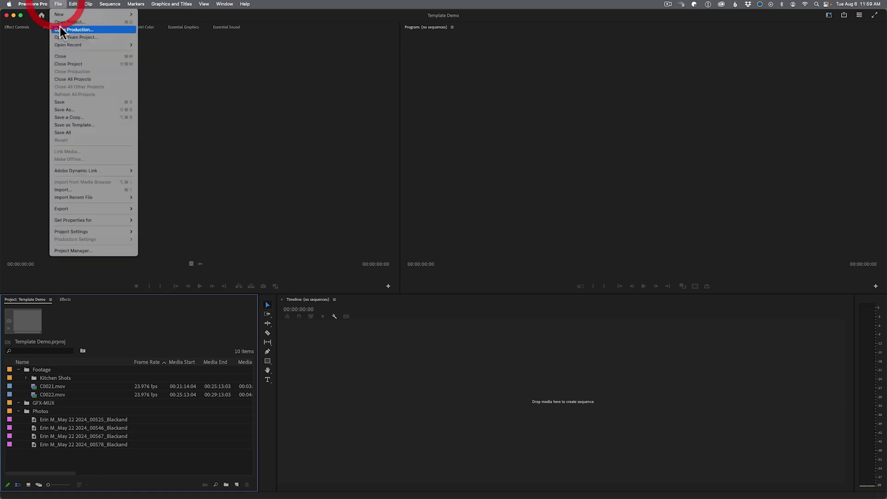
{"action": "left_click", "coordinate": [63, 65]}
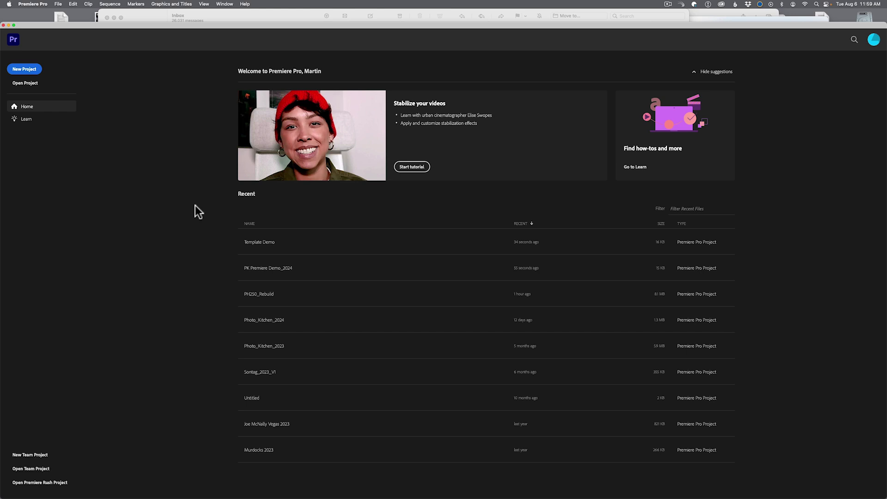
{"action": "left_click", "coordinate": [273, 269]}
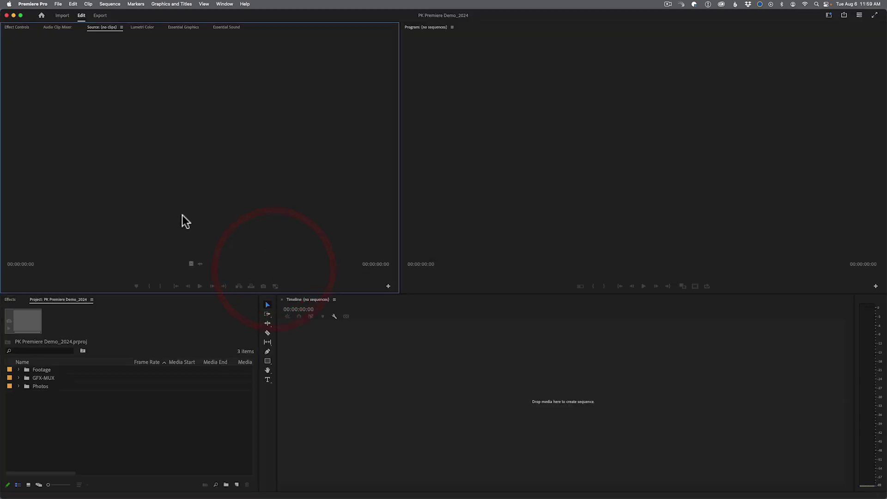
Step: Expand the Footage bin and create a new sequence from the Me in the Kitchen Wide clip
{"action": "left_click", "coordinate": [19, 370]}
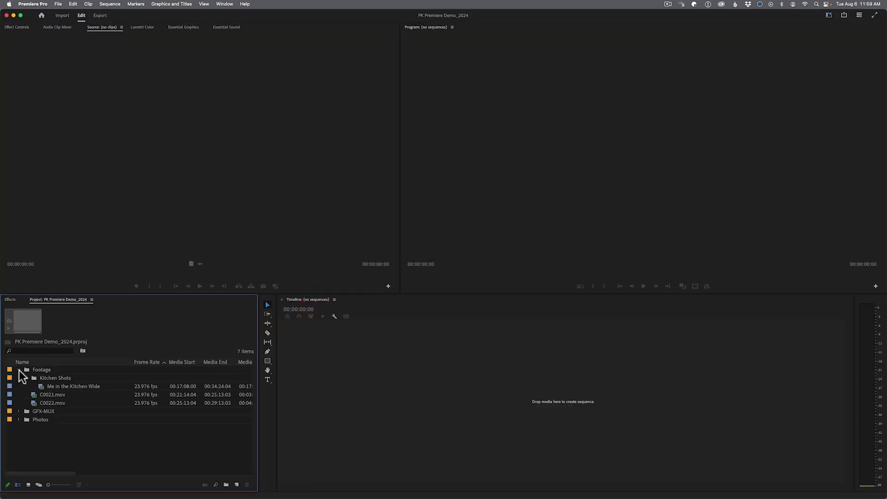
{"action": "left_click", "coordinate": [80, 387]}
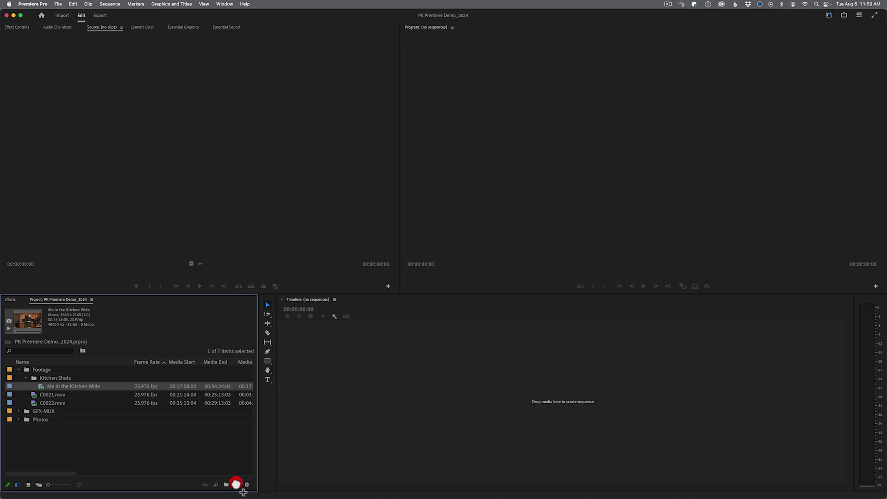
{"action": "left_click_drag", "start_coordinate": [240, 489], "coordinate": [236, 485]}
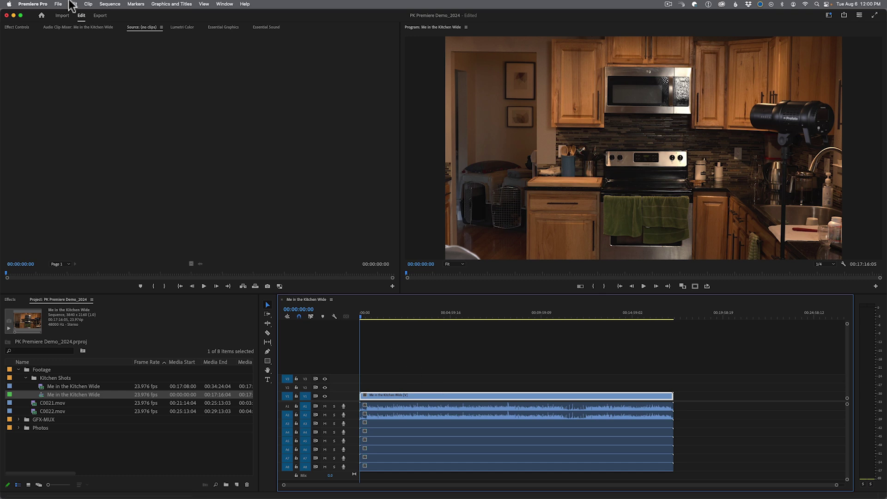
Step: Open the Project Manager to review its options for collecting files and copying them to a new location, and cancel it
{"action": "left_click", "coordinate": [48, 7]}
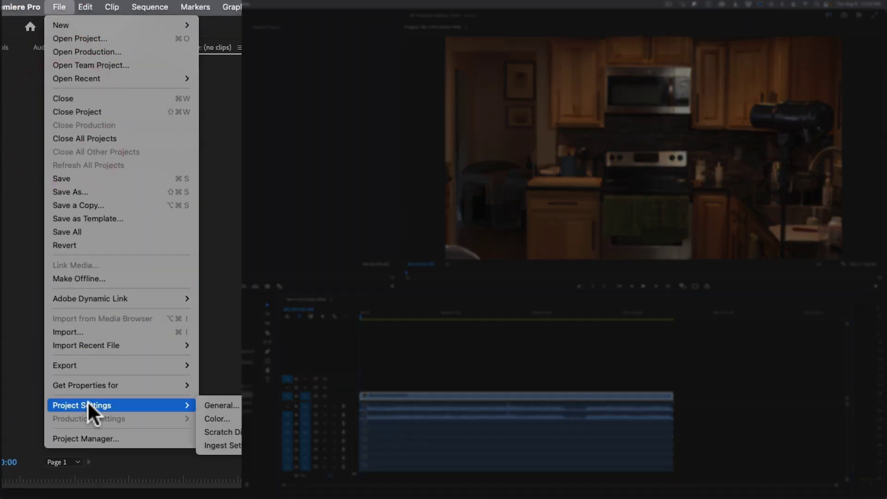
{"action": "left_click", "coordinate": [82, 436]}
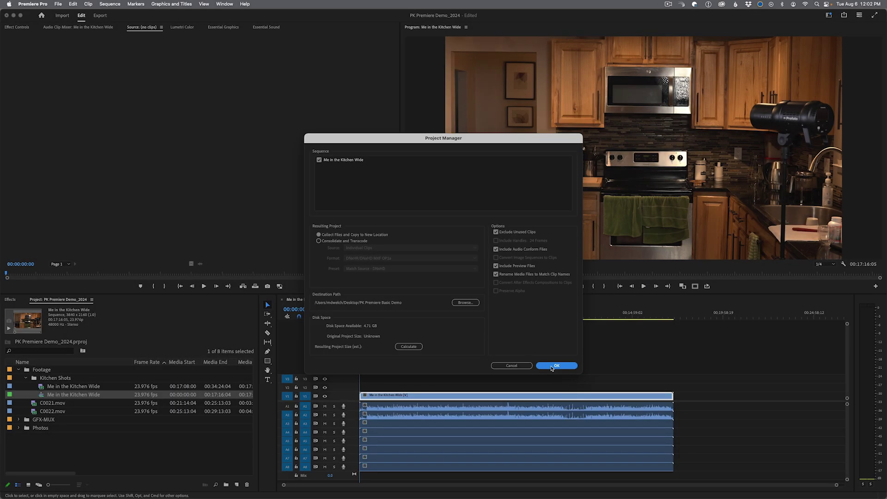
{"action": "left_click", "coordinate": [524, 365]}
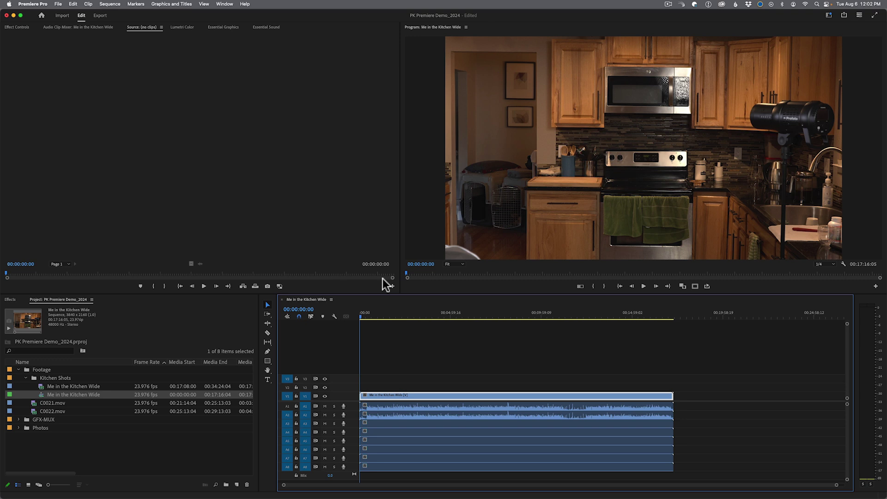
Step: Switch to Finder to check the project folder's contents and return to Premiere Pro
{"action": "key", "text": "super+Tab"}
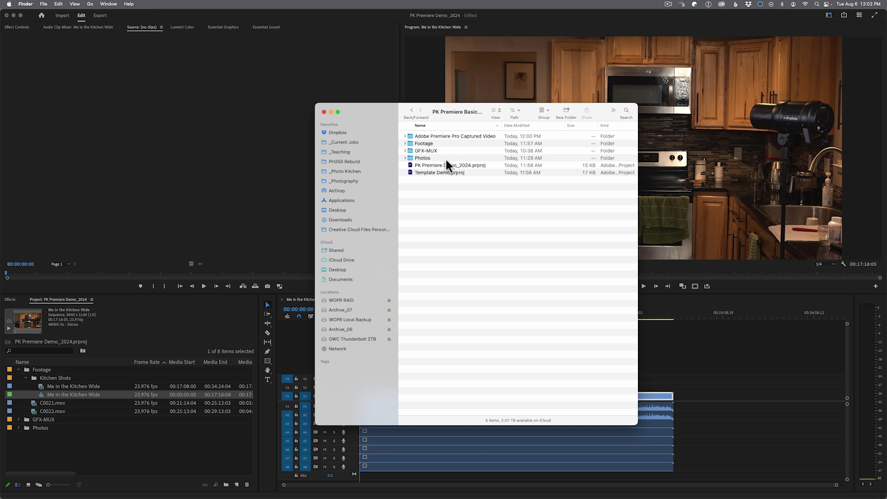
{"action": "left_click", "coordinate": [240, 167]}
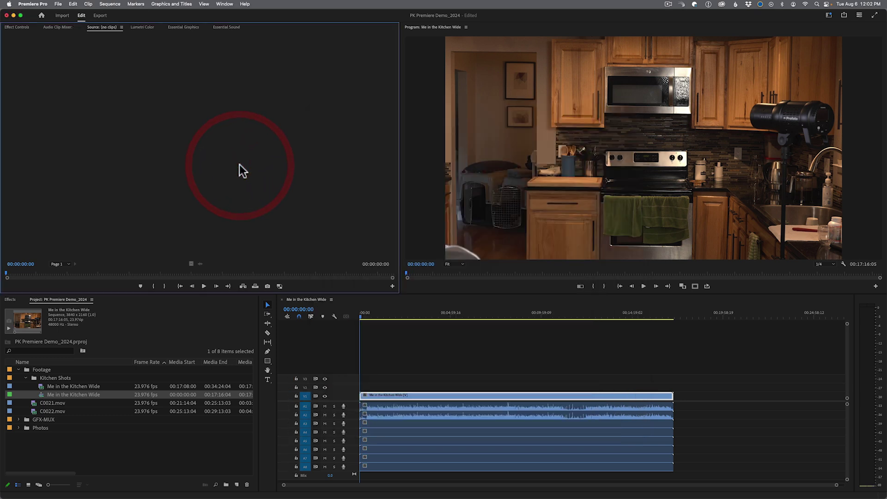